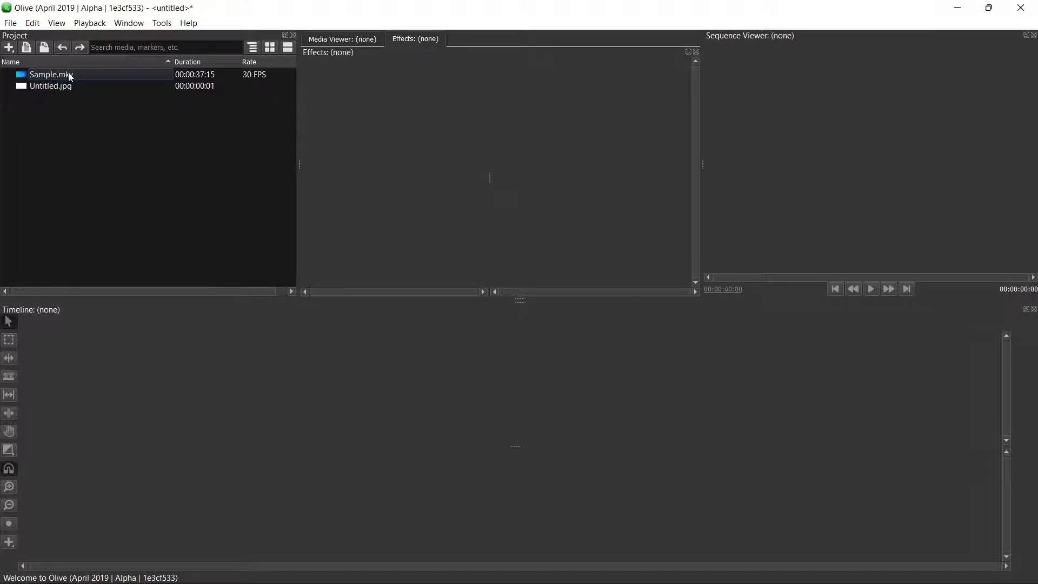
- Put Sample.mkv on a new Sequence 01, preview it, and park the playhead at 00:00:26:22
mouse_move(70, 77)
drag(70, 77, 89, 425)
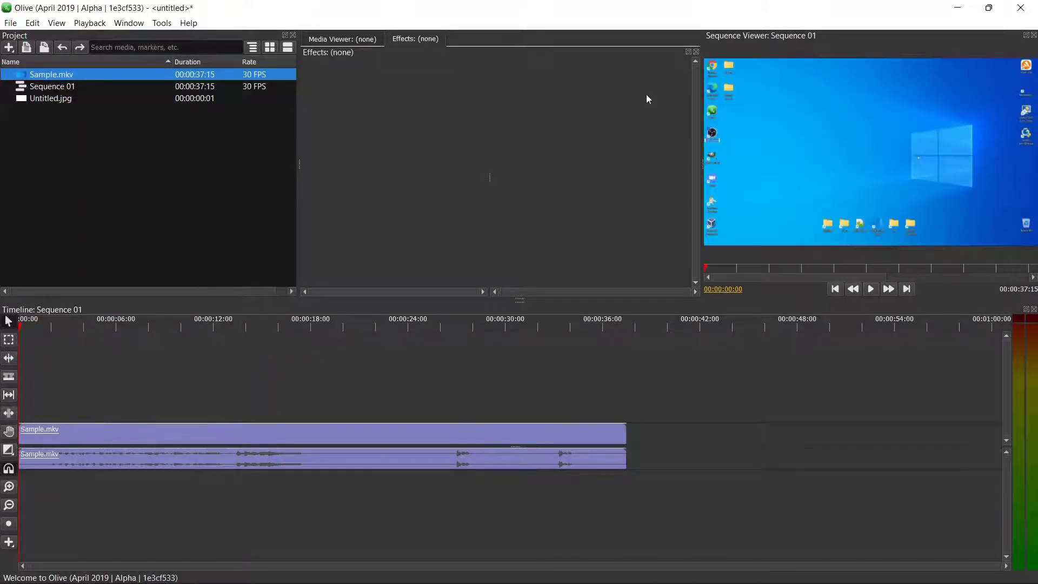
click(446, 329)
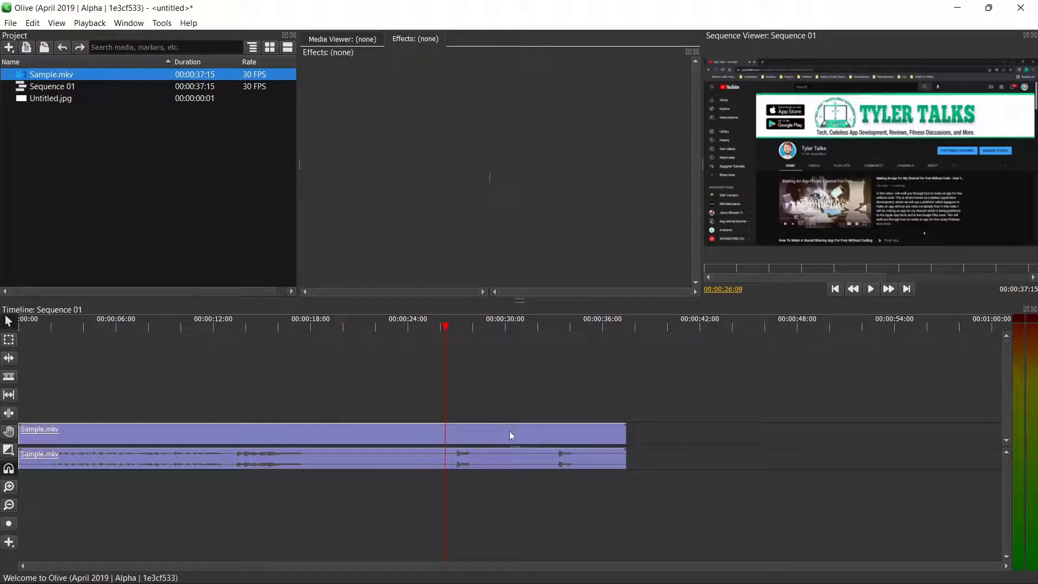
click(556, 330)
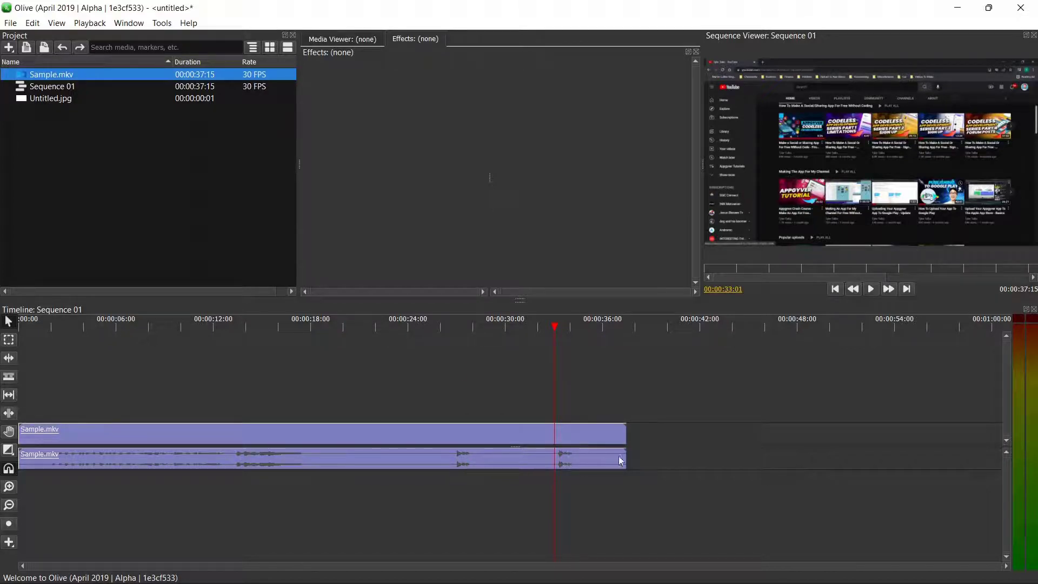
click(871, 289)
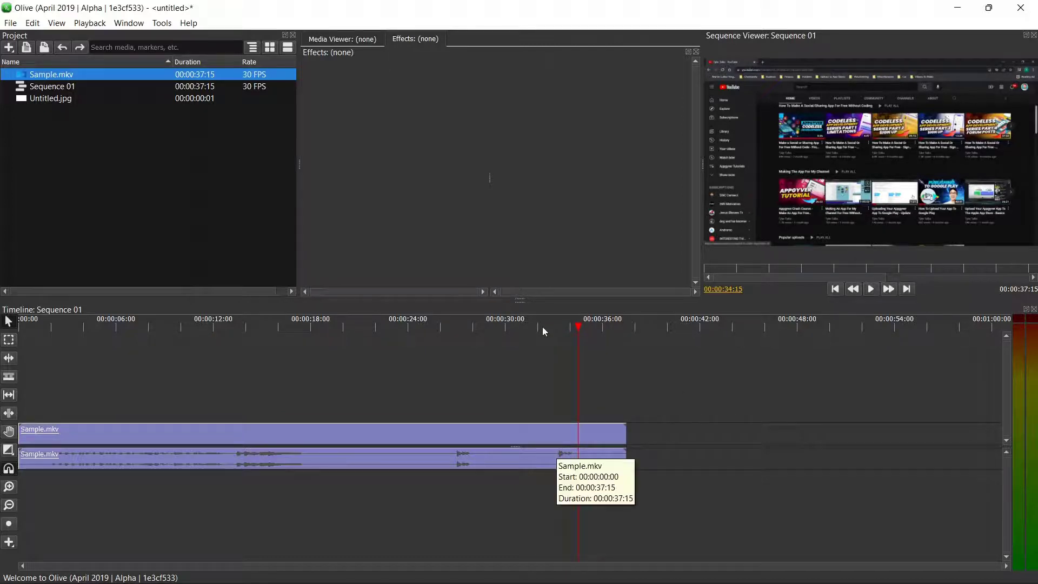
click(452, 326)
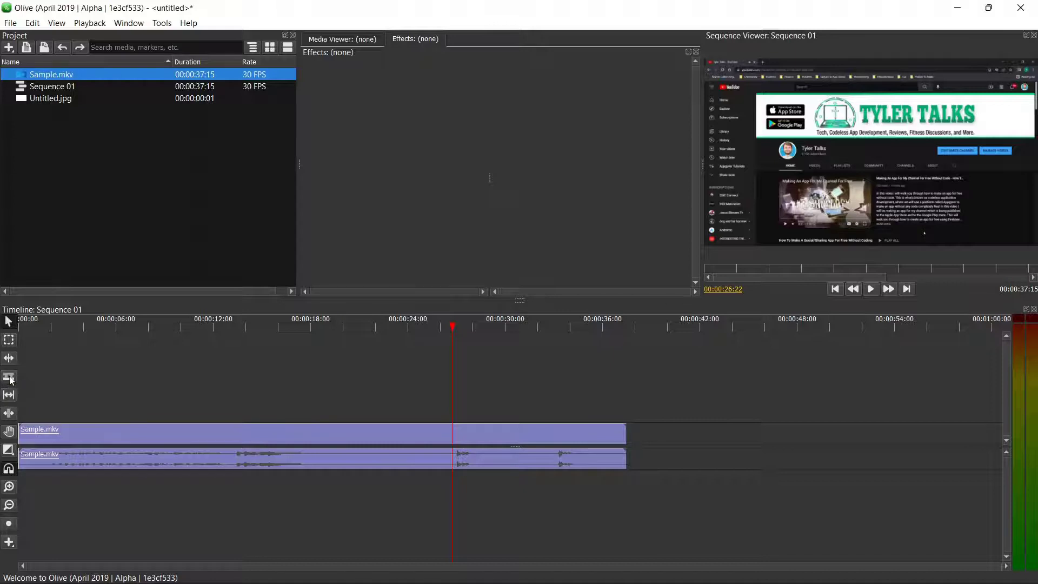
- Razor Sample.mkv at 00:00:26:22, delete the left piece, and slide the remainder to 00:00:00
click(9, 378)
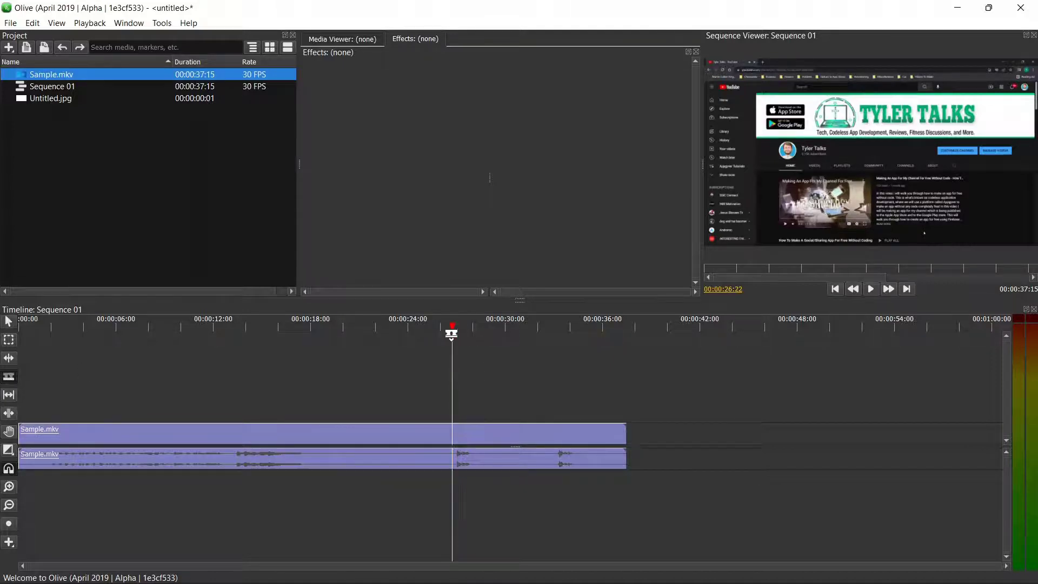
click(452, 428)
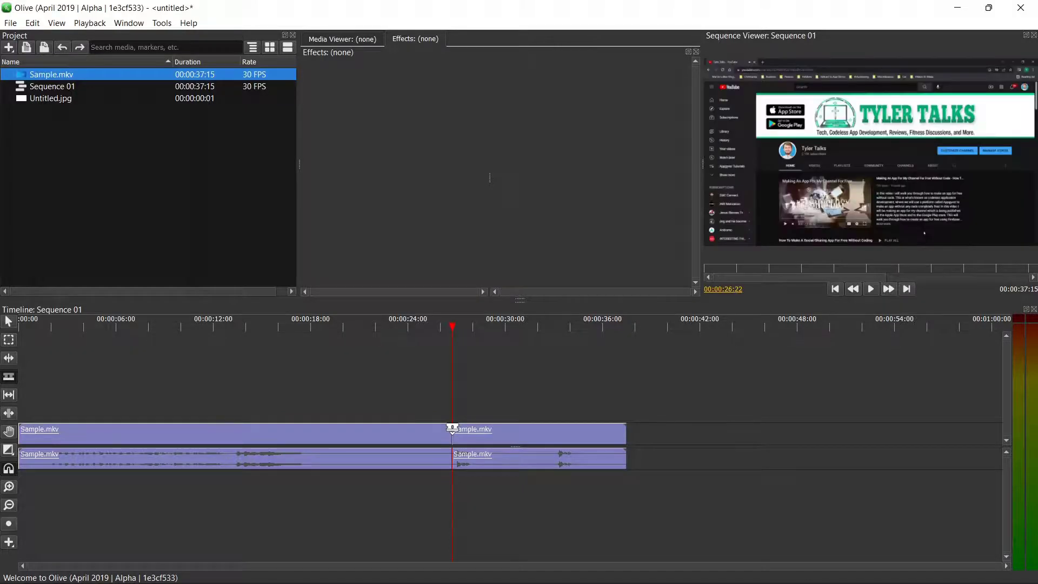
click(9, 321)
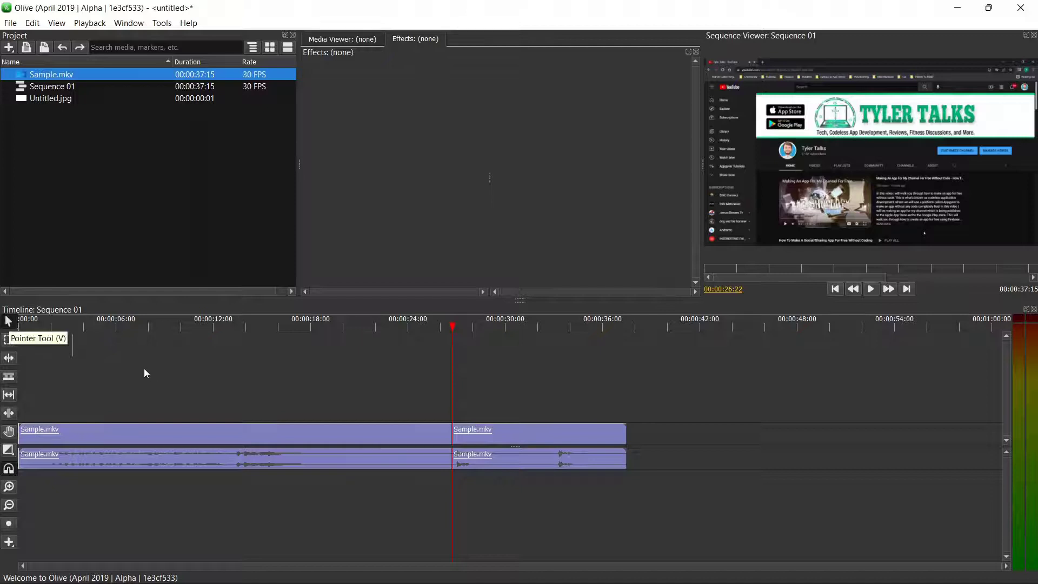
click(313, 430)
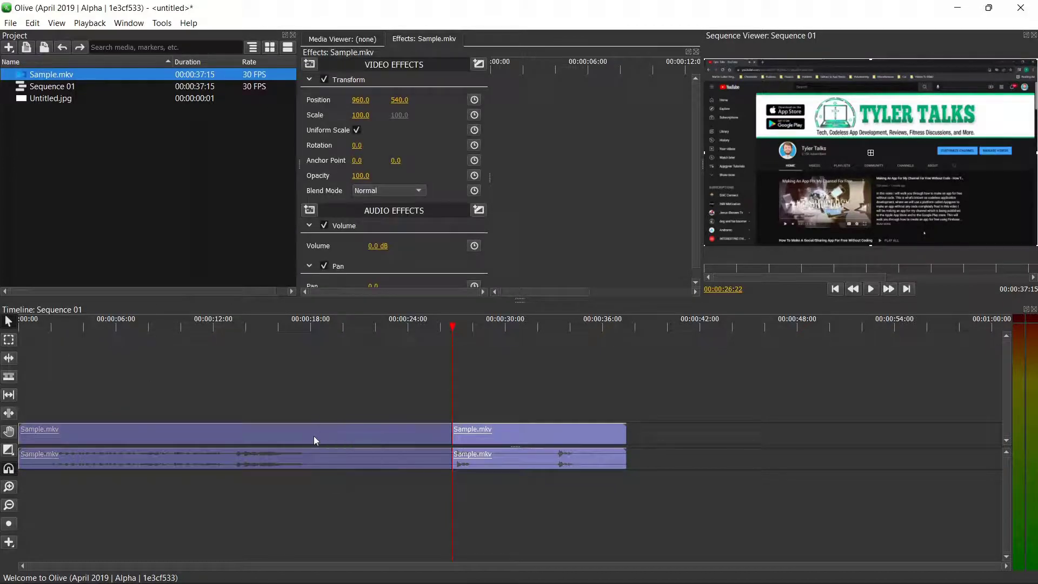
key(Delete)
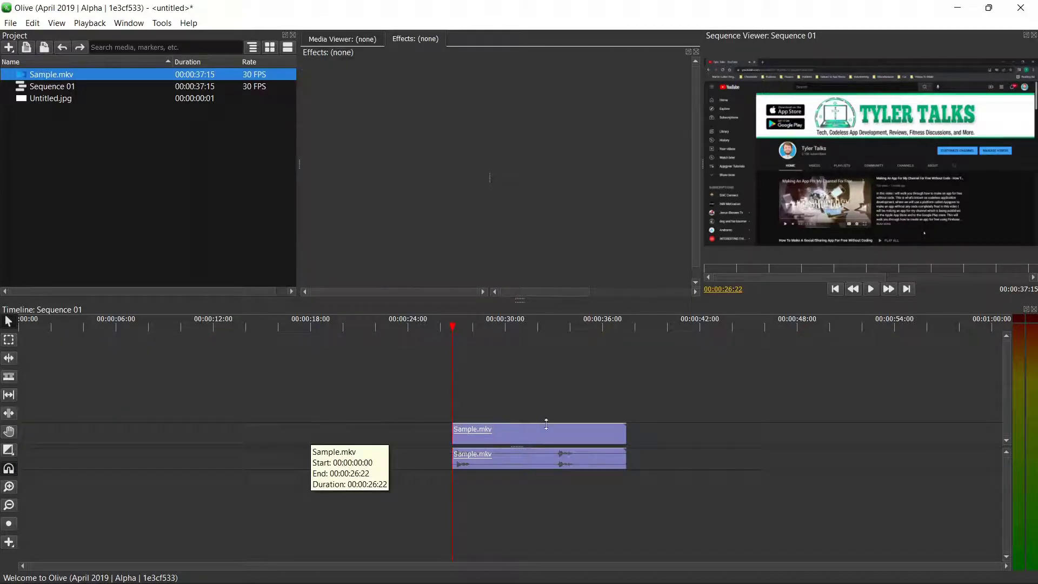
drag(551, 440, 112, 427)
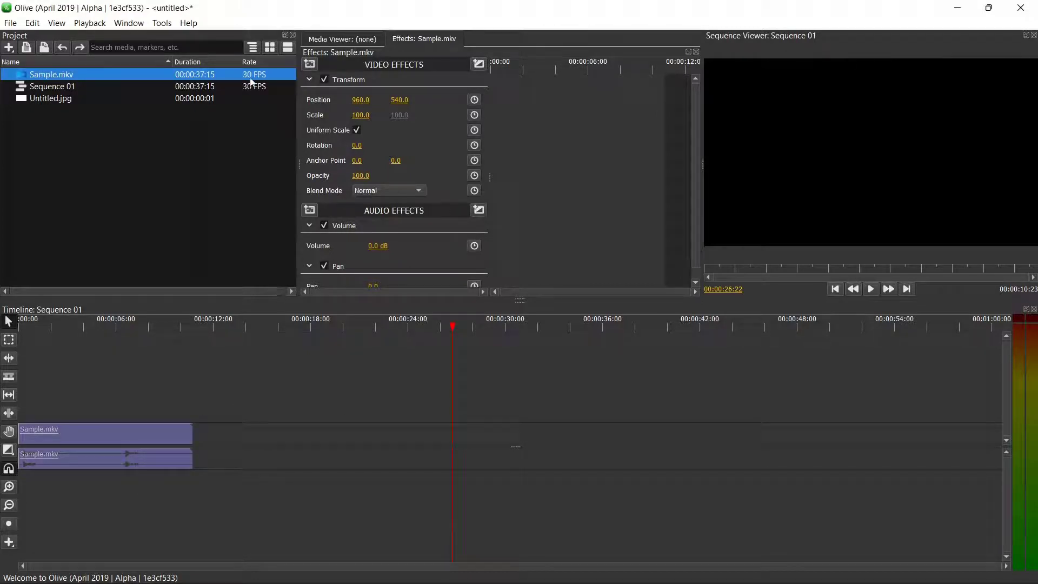
- Place Untitled.jpg on the track above Sample.mkv, trimmed to run from 00:00:08:14 to 00:00:10:23
click(57, 102)
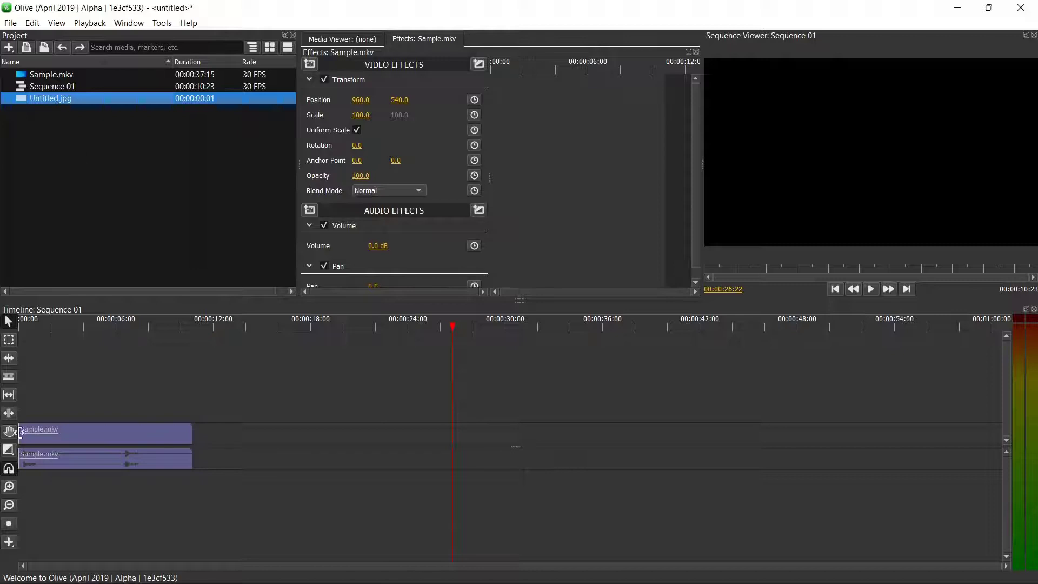
click(115, 337)
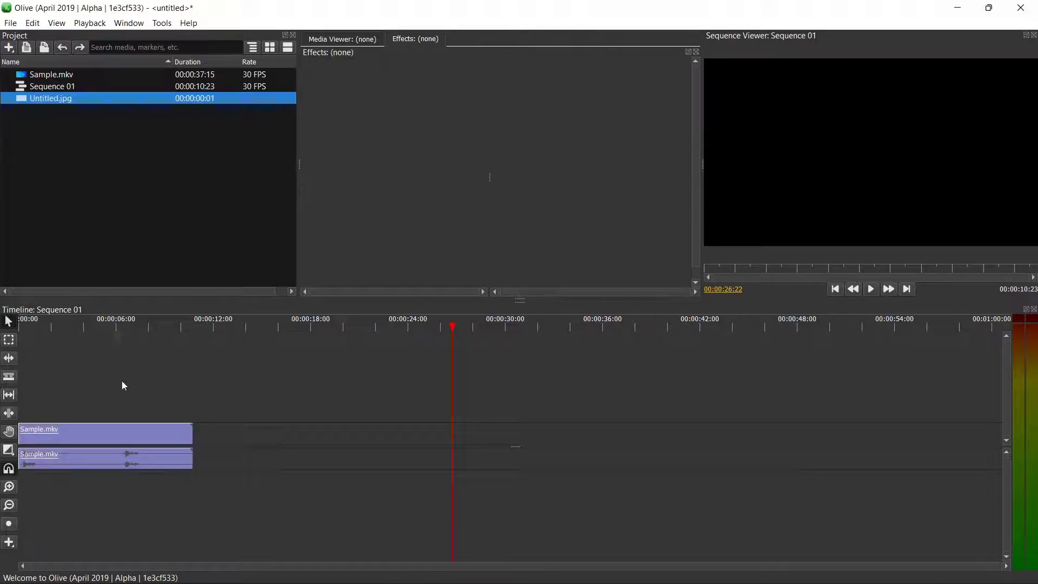
click(110, 326)
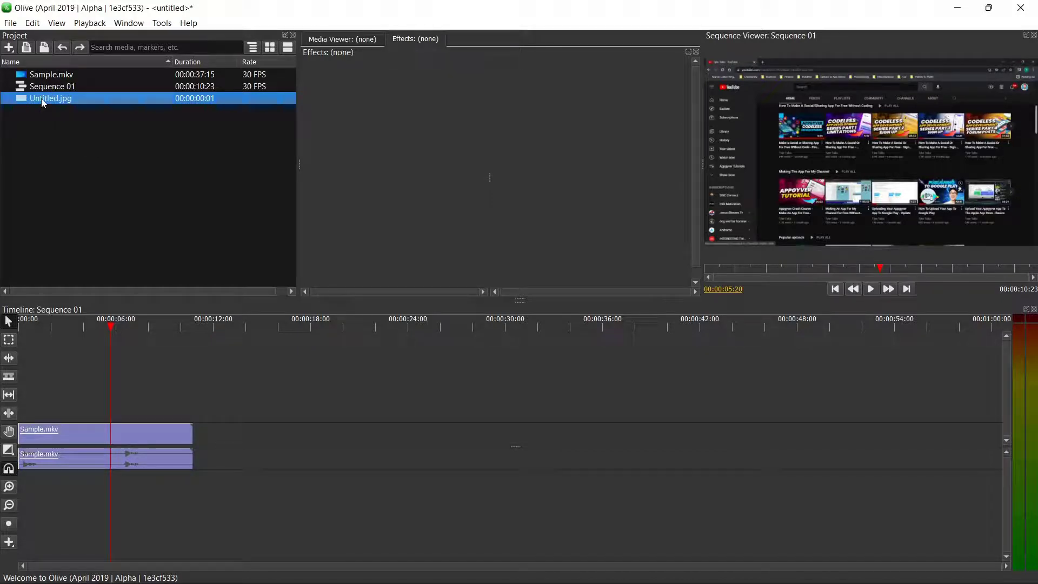
drag(44, 103, 149, 409)
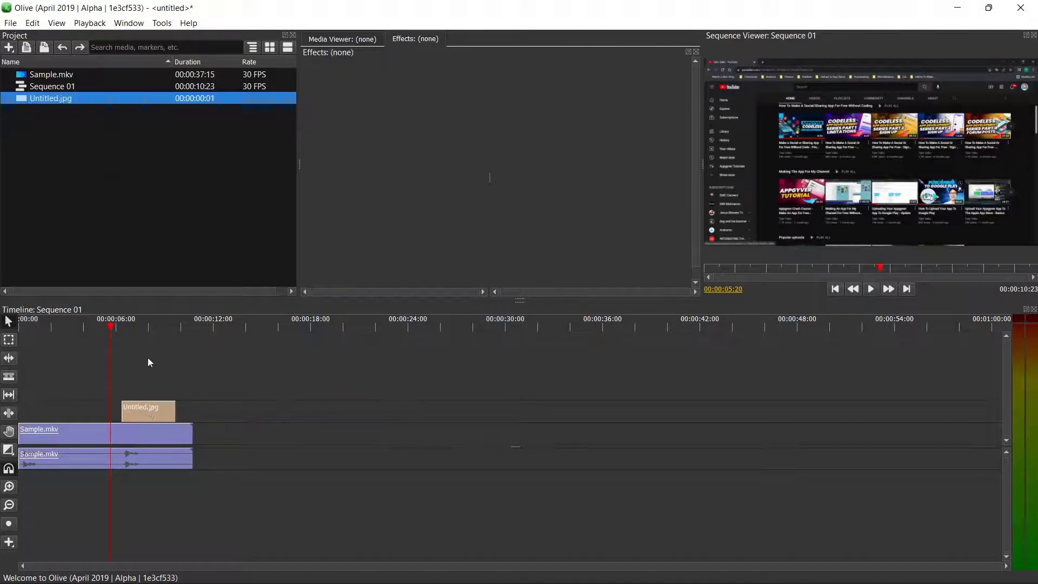
click(156, 327)
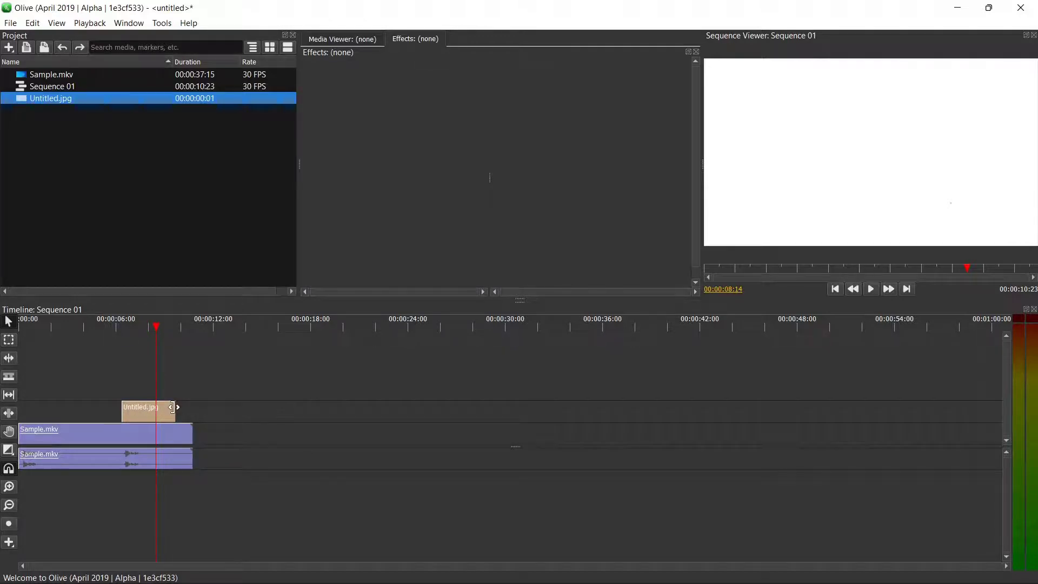
mouse_move(175, 407)
mouse_down()
mouse_move(222, 407)
mouse_move(137, 409)
mouse_move(163, 405)
mouse_up()
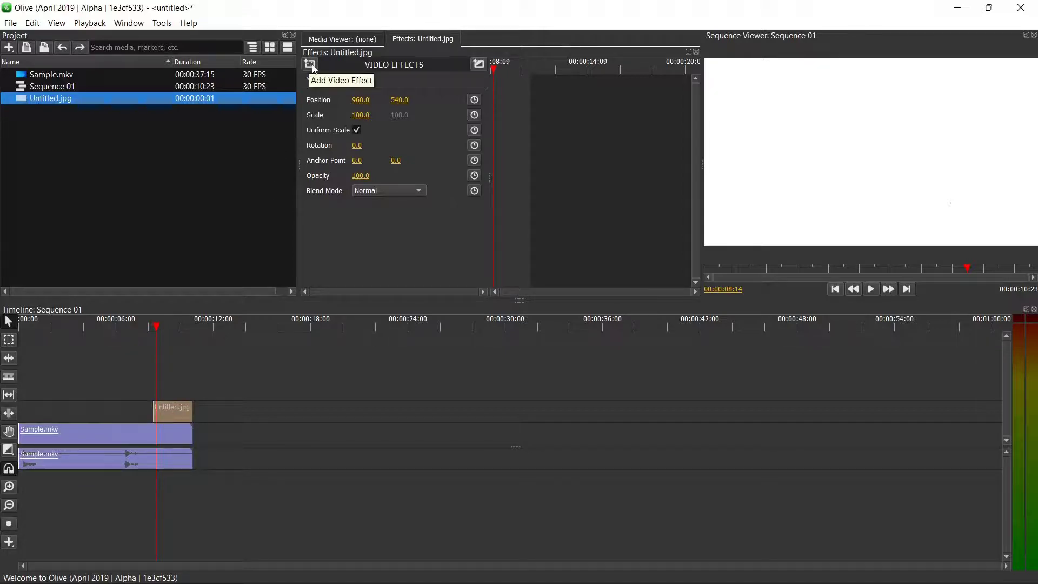
- Apply a Distort > Crop effect to the Sample.mkv video clip
click(68, 431)
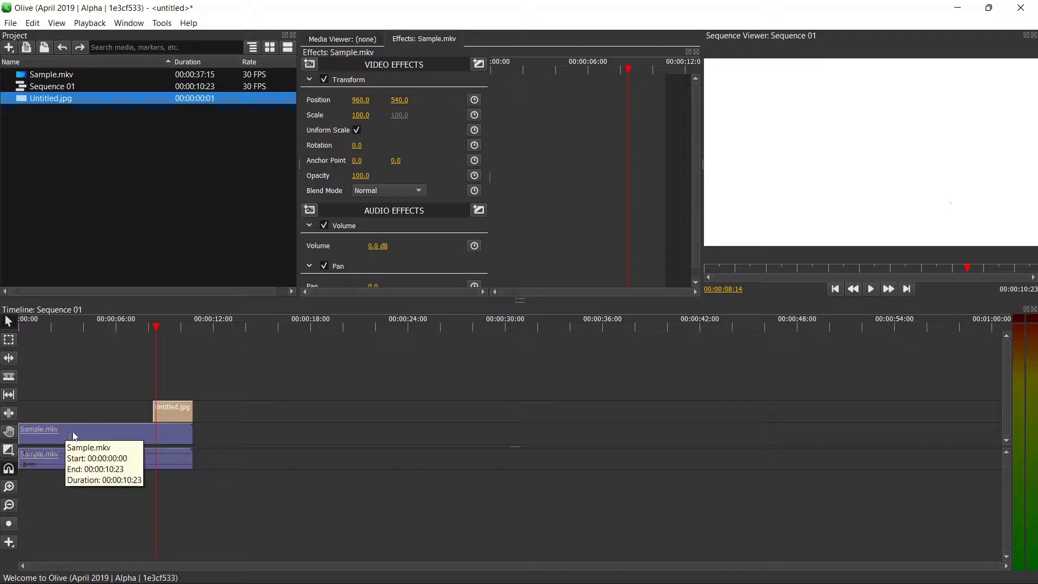
click(308, 64)
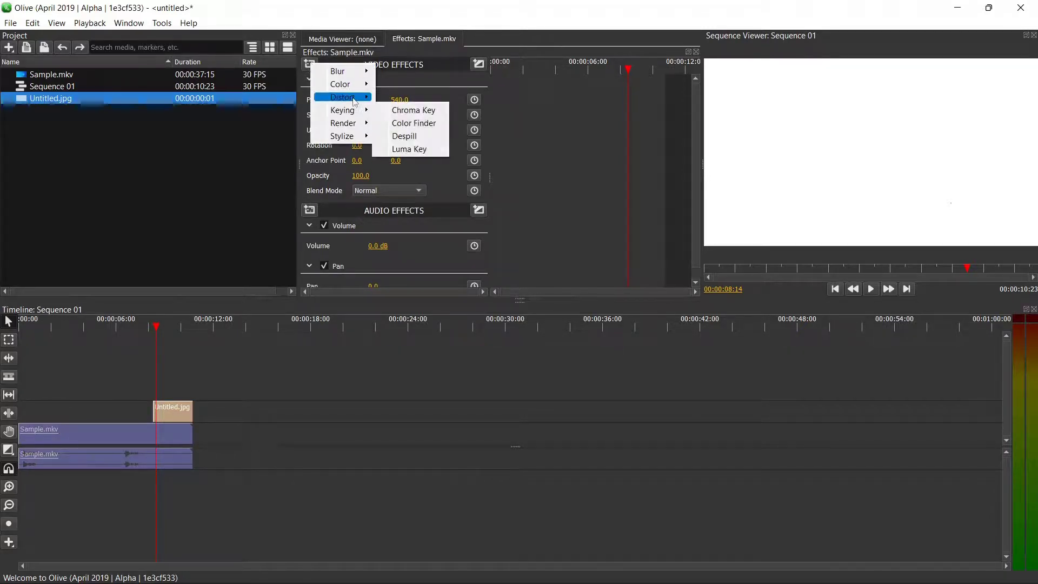
mouse_move(354, 100)
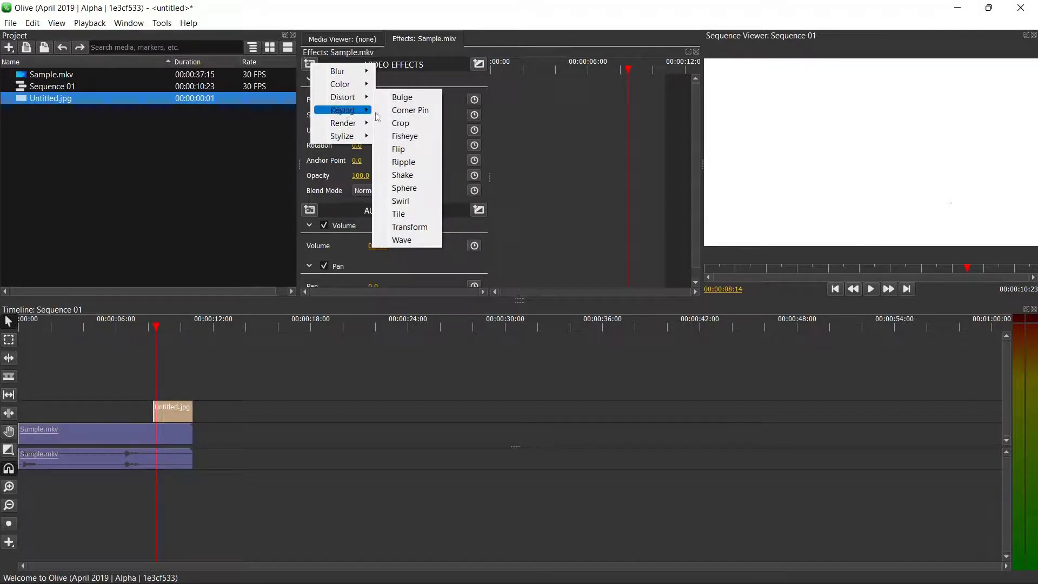
click(400, 123)
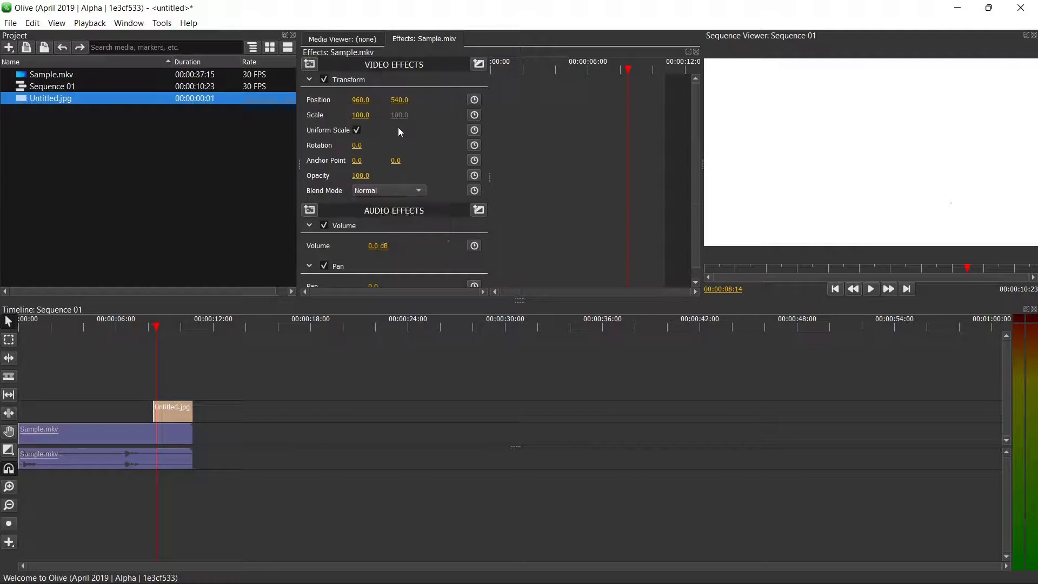
scroll(381, 203, down, 1)
scroll(381, 206, down, 2)
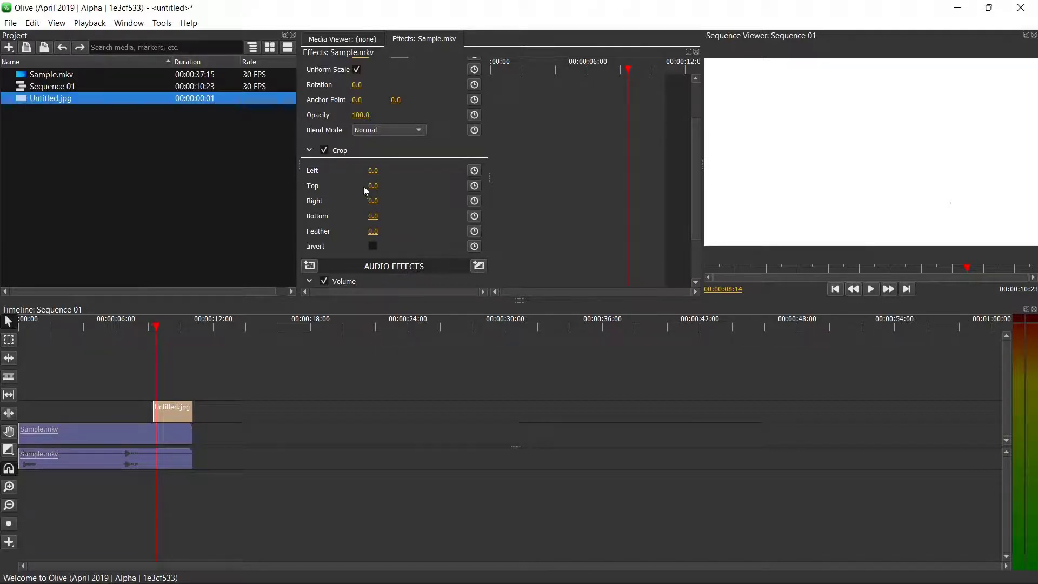
click(180, 407)
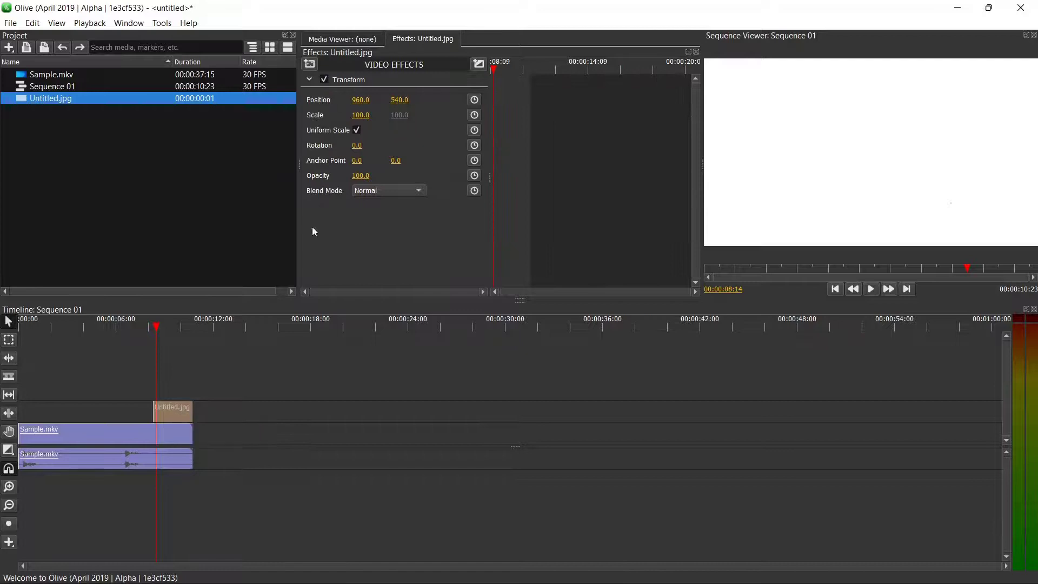
- Add a Distort > Crop effect to Untitled.jpg and set its Top to 50
click(309, 64)
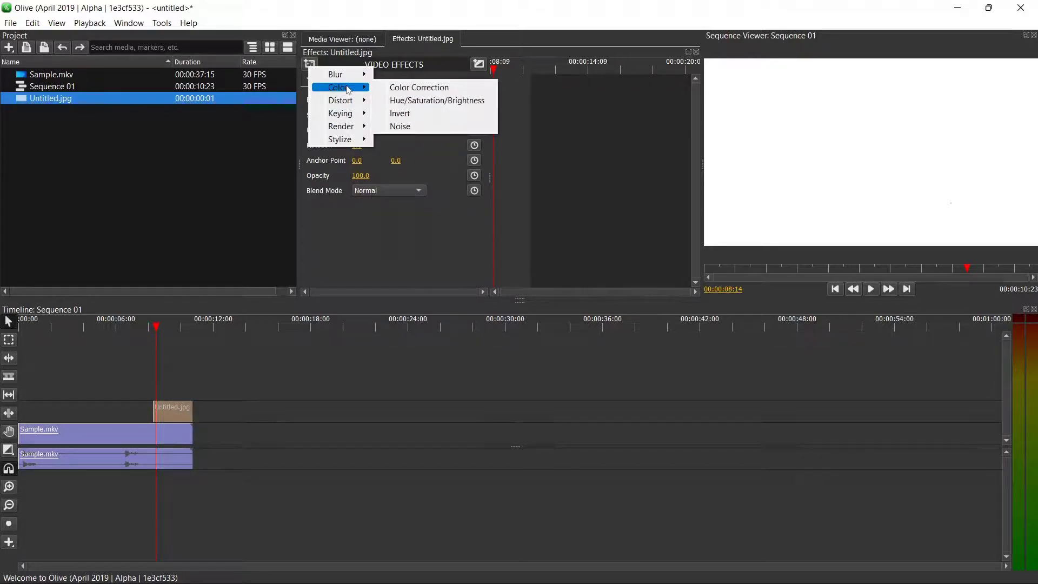
mouse_move(345, 100)
click(405, 129)
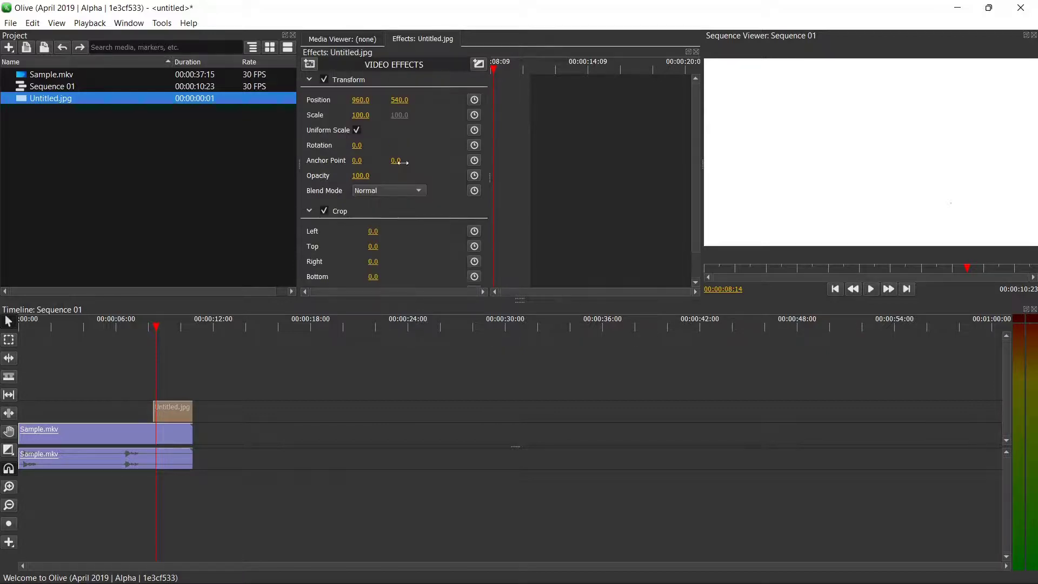
scroll(395, 226, down, 1)
scroll(375, 234, down, 1)
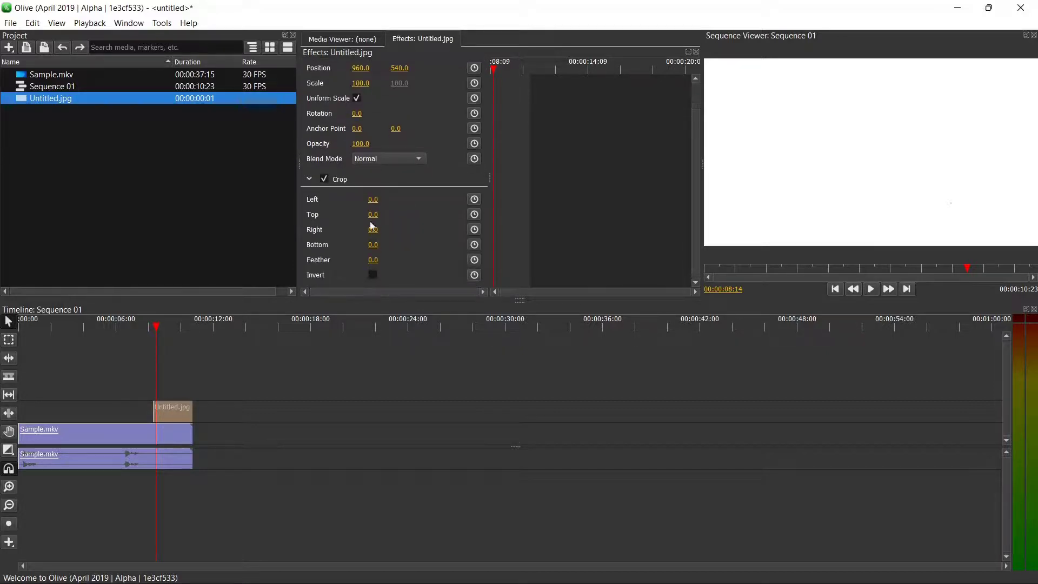
click(372, 213)
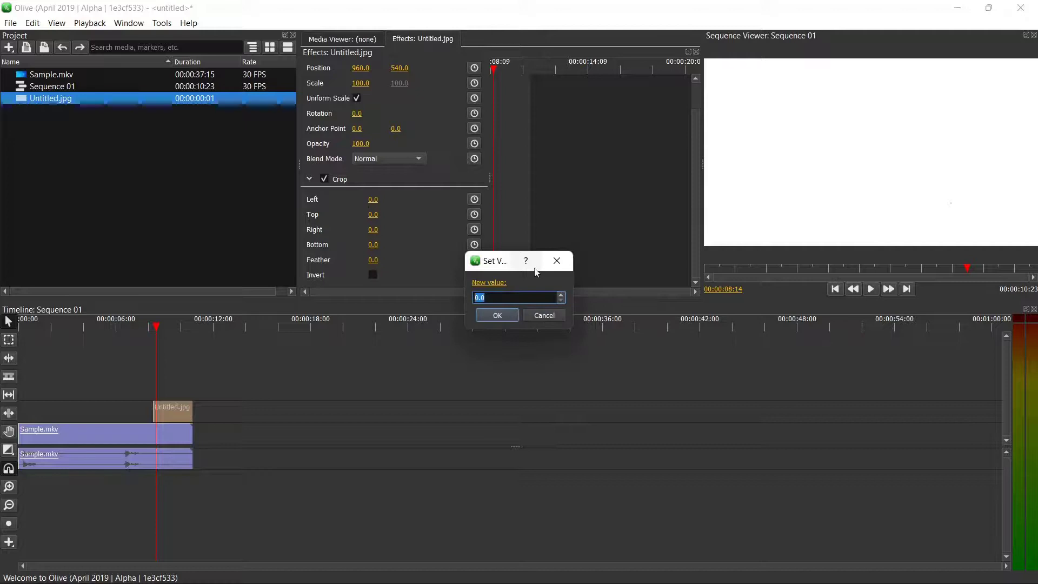
text(50)
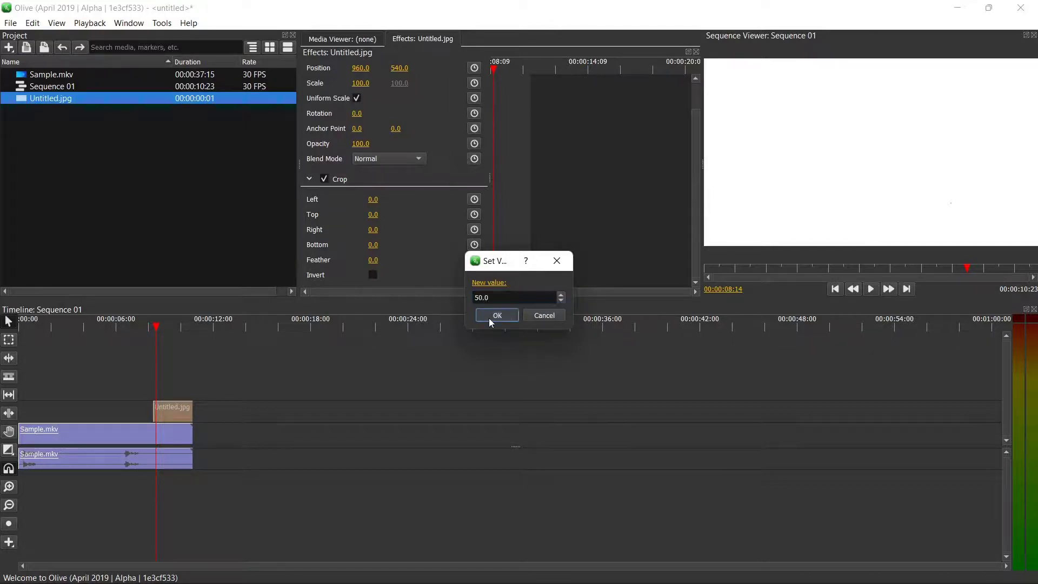
click(497, 316)
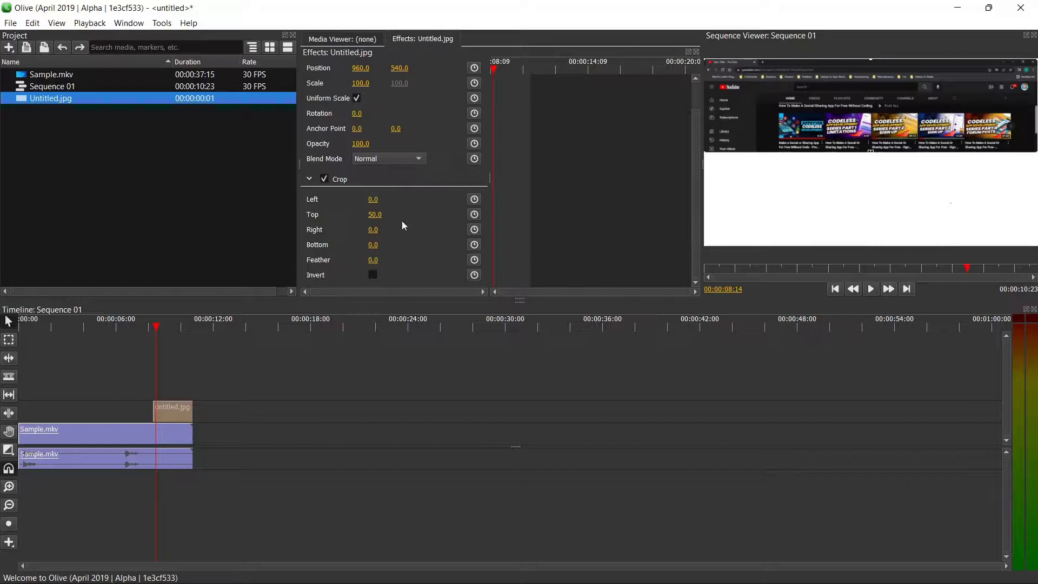
- Reset the Untitled.jpg Crop Top value to 0
click(374, 214)
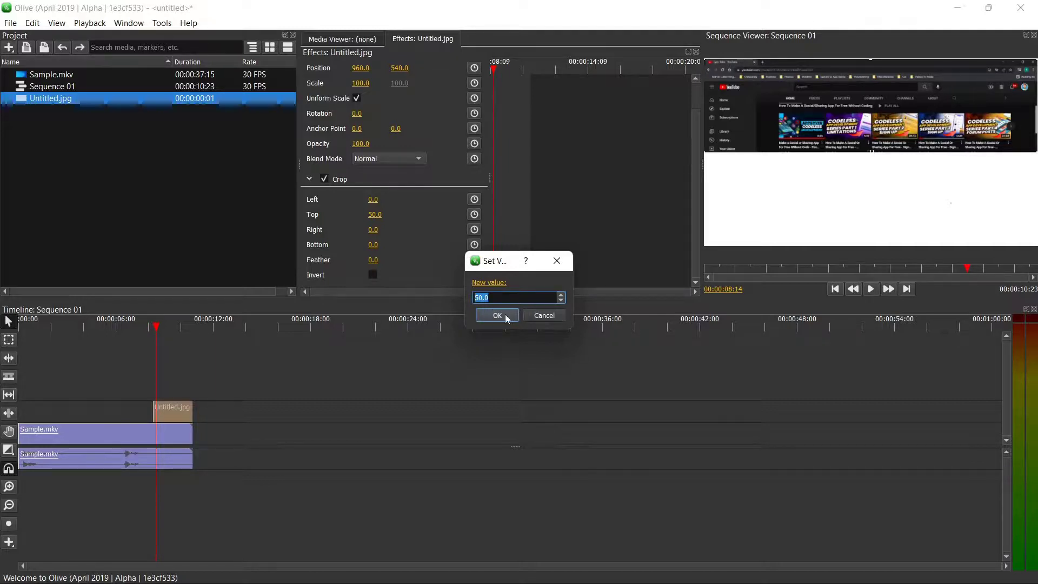
text(0)
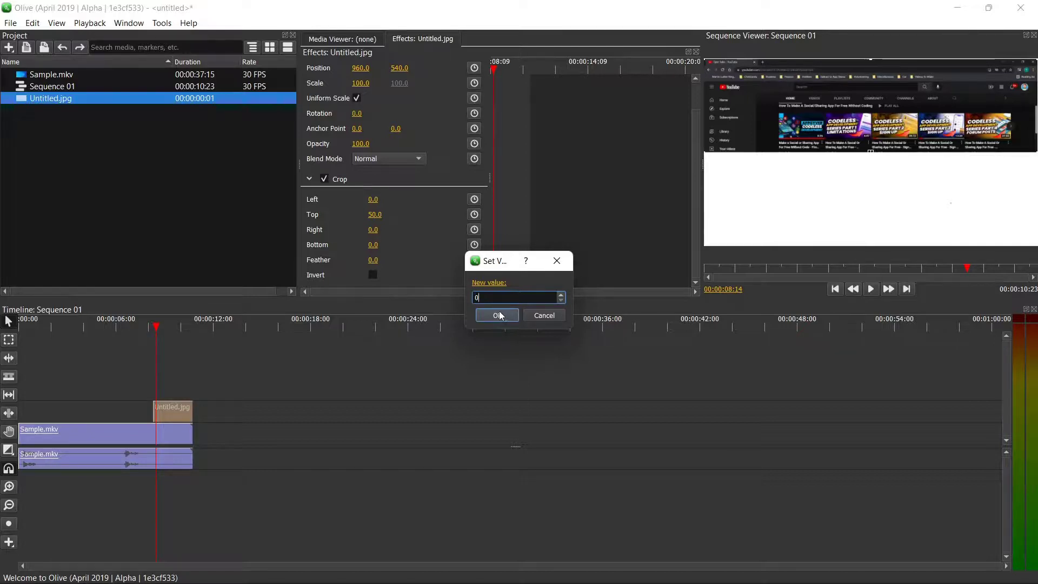
click(507, 317)
- Set the overlay's Crop Bottom to 95, then adjust it to 93
click(370, 245)
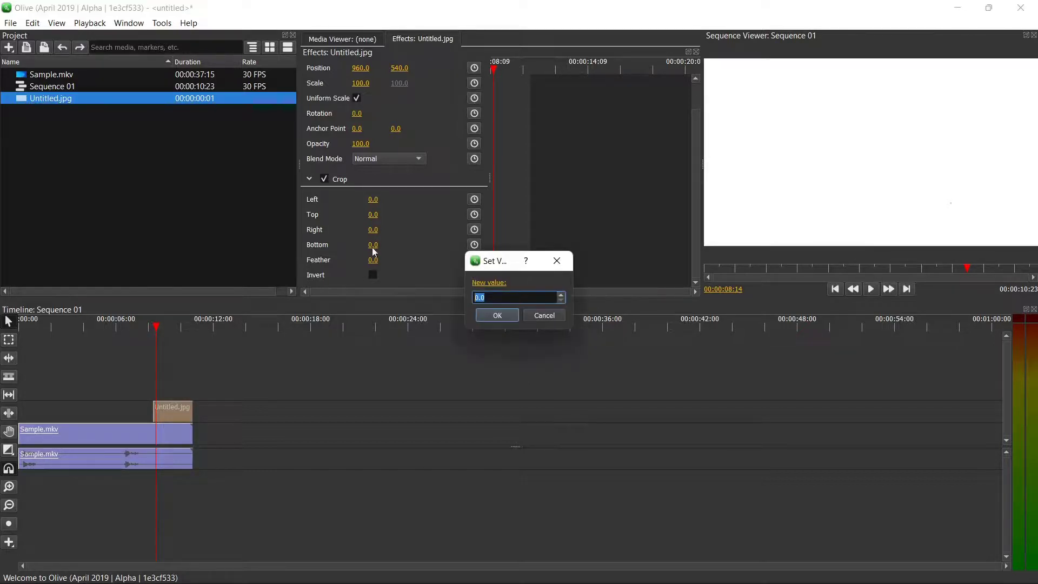
text(95)
click(501, 316)
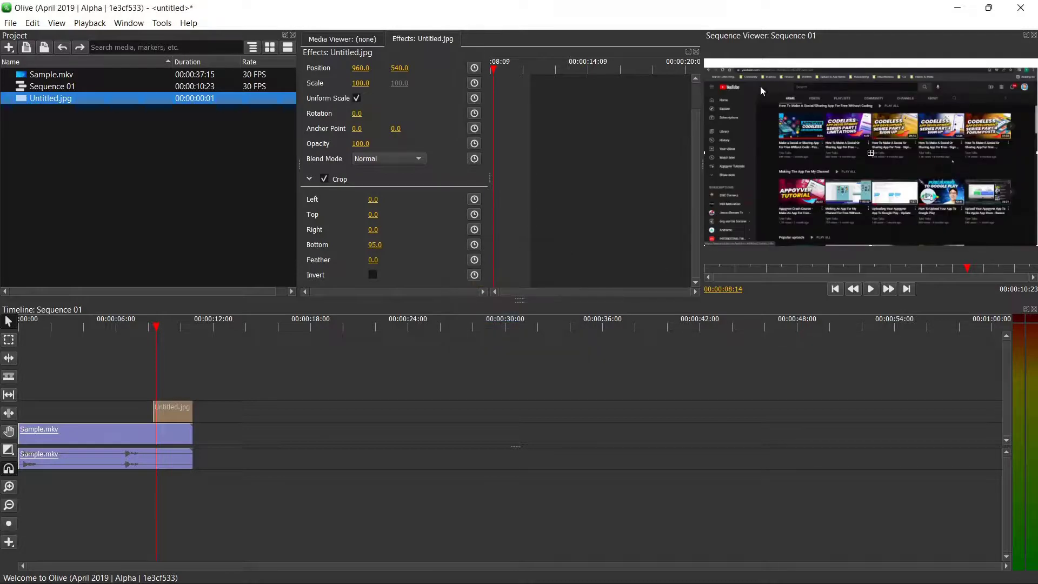
click(374, 245)
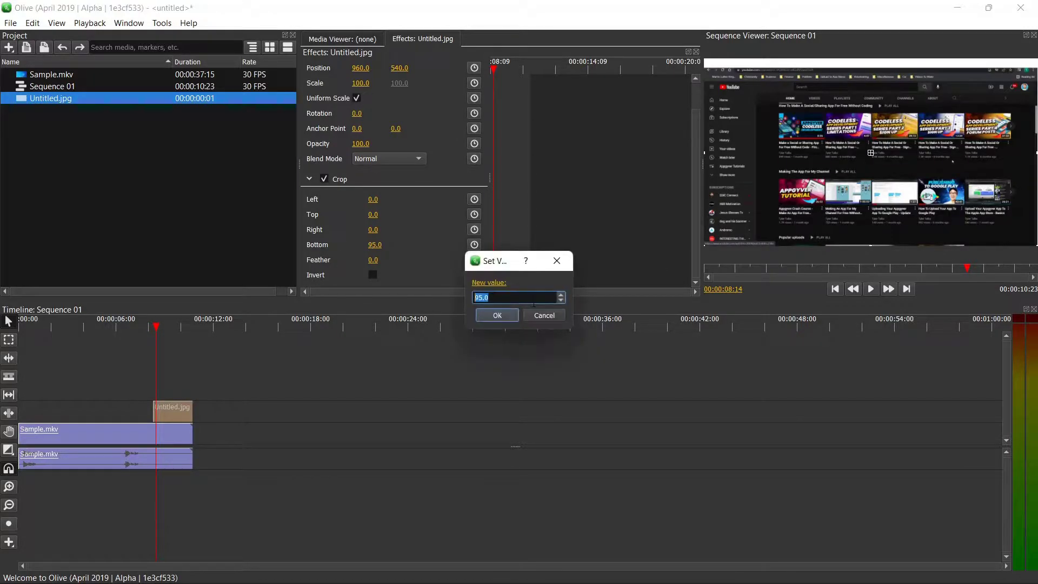
text(97)
click(496, 315)
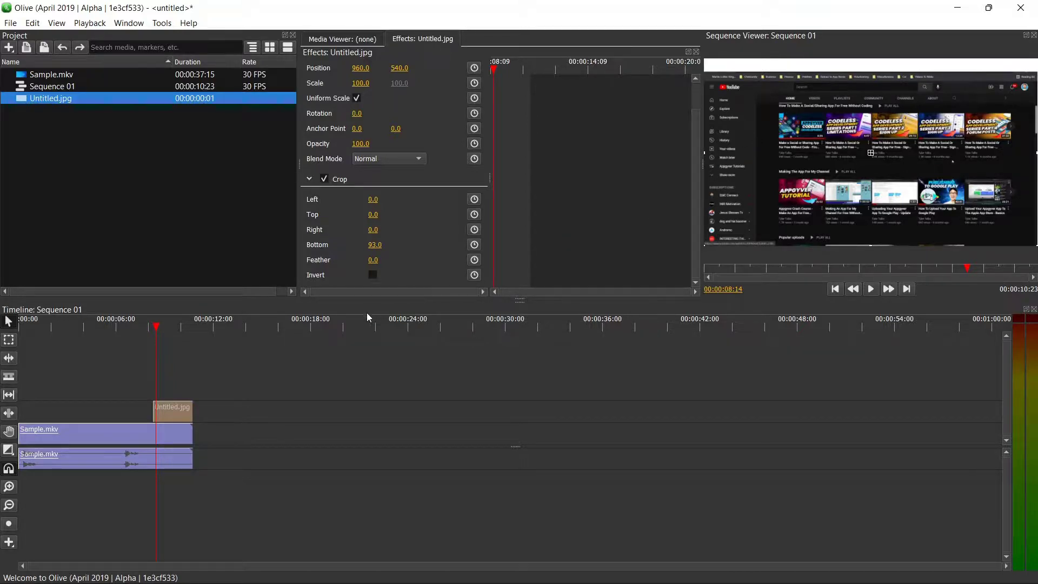
- Set the Untitled.jpg Crop values to Left 25, Bottom 80, Top 10 and Right 50
click(372, 199)
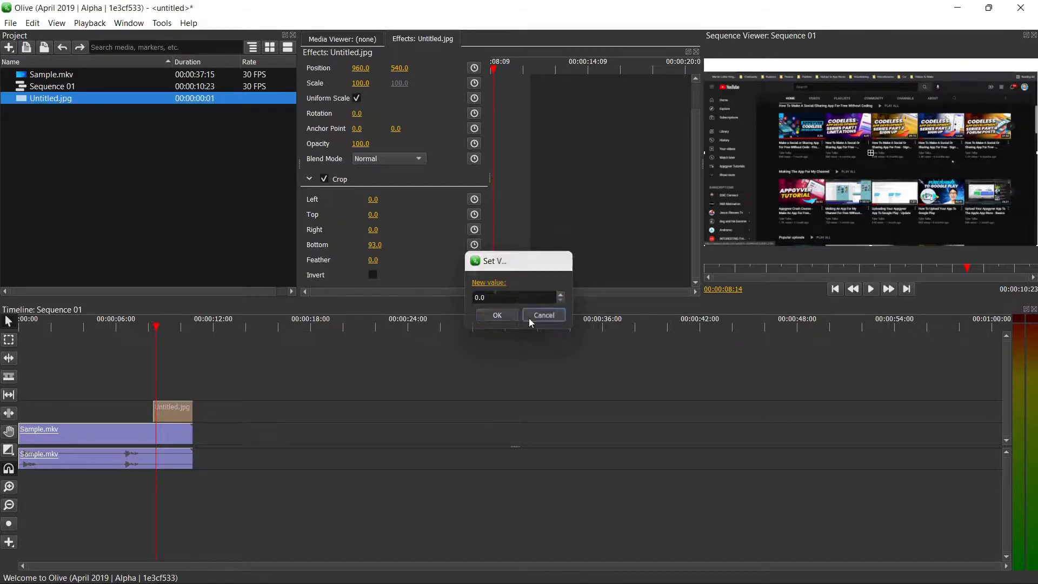
text(25)
click(498, 314)
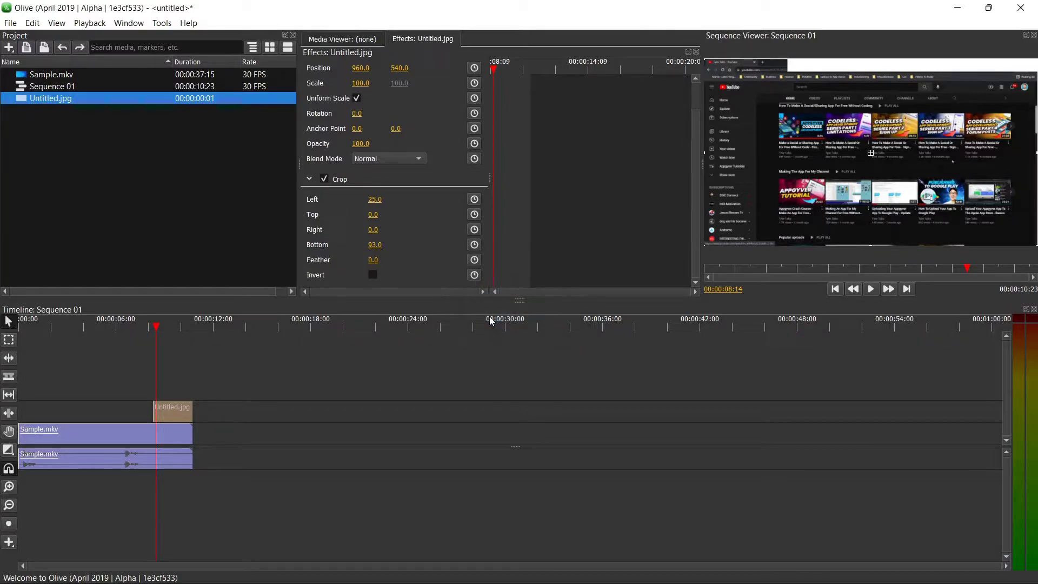
click(373, 244)
text(80)
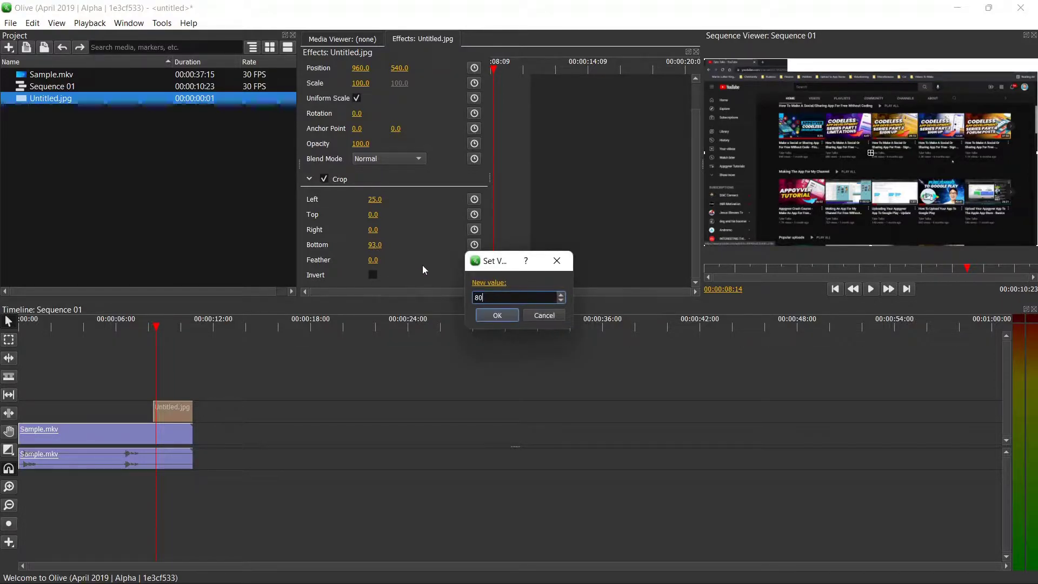
click(498, 315)
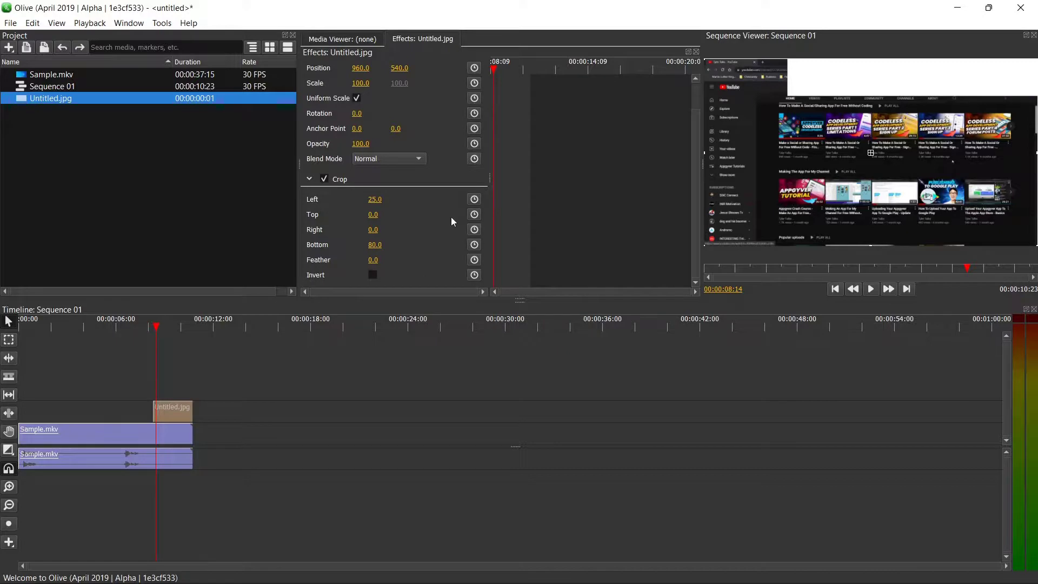
click(372, 215)
text(10)
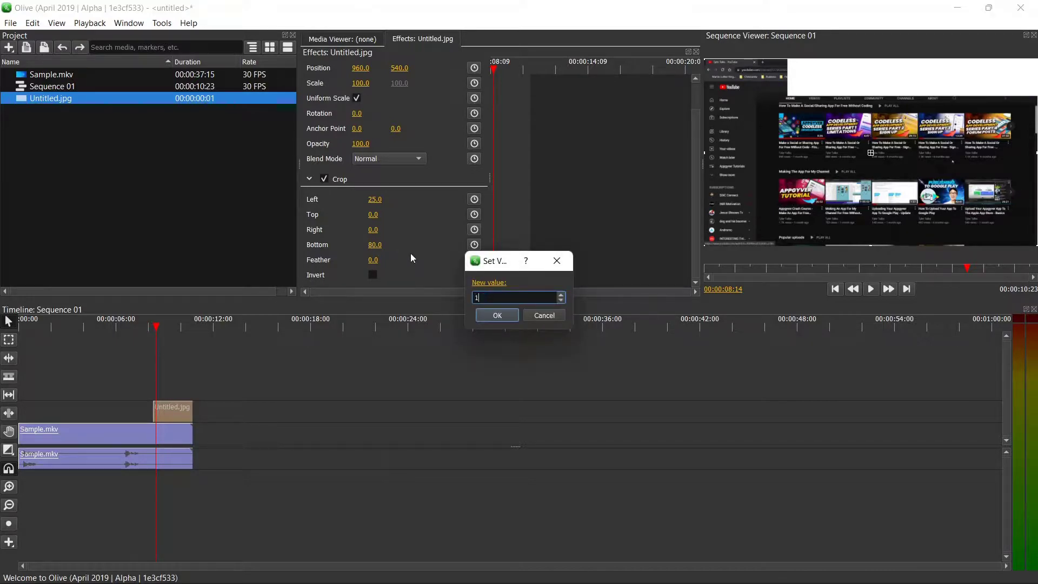
click(497, 315)
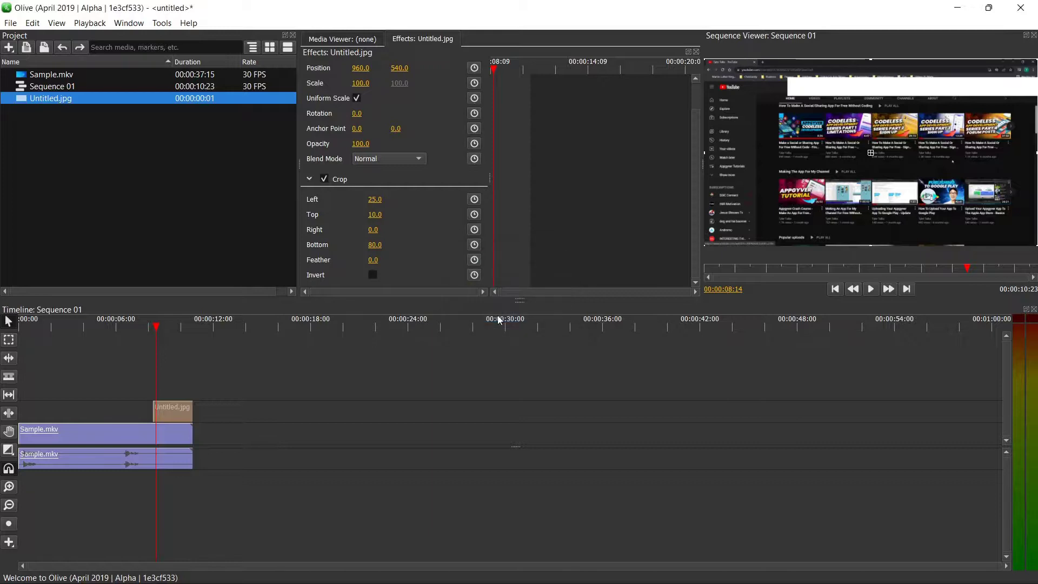
click(373, 230)
text(50)
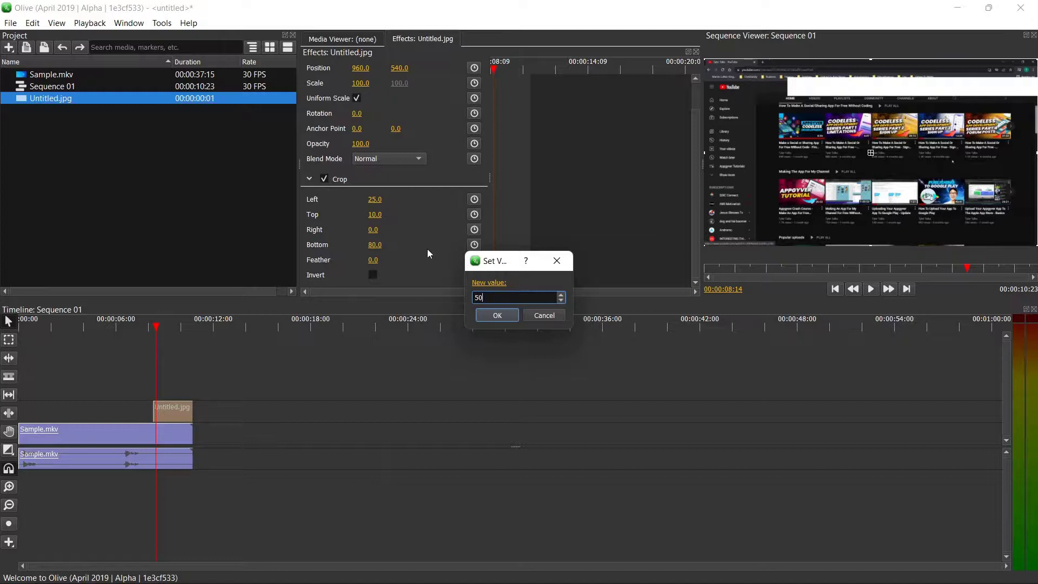
click(501, 315)
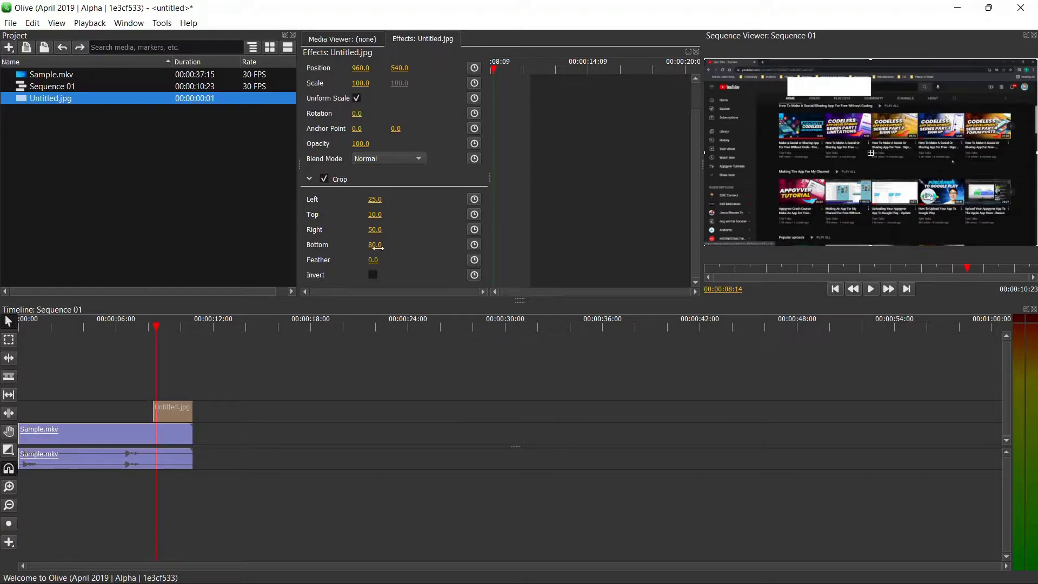
- Change the Untitled.jpg Crop Bottom value to 70
click(377, 247)
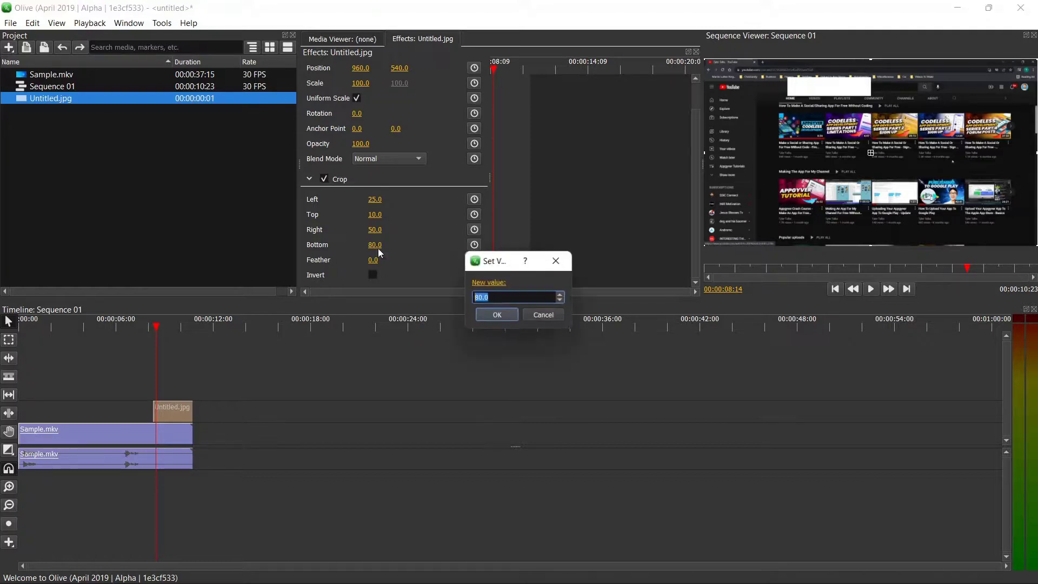
text(70)
click(483, 312)
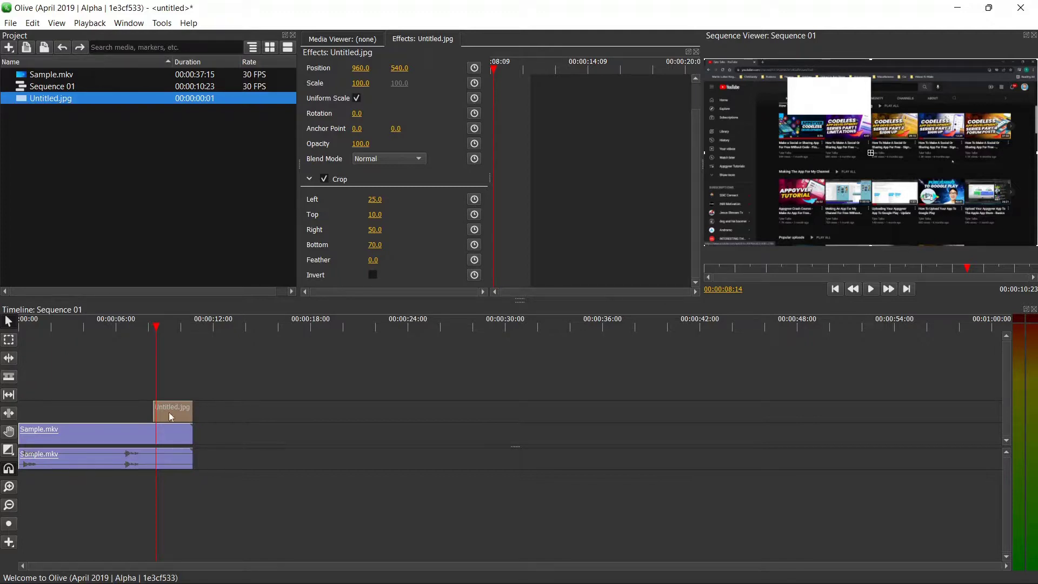
- Delete the Untitled.jpg clip, set Sample.mkv's Crop Left to 50, and preview playback
key(Delete)
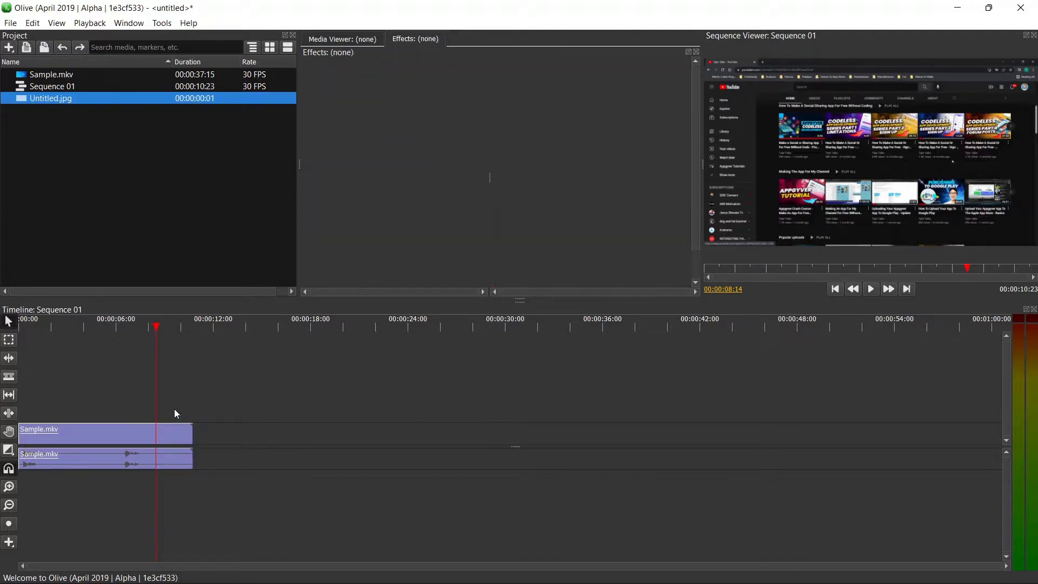
click(170, 432)
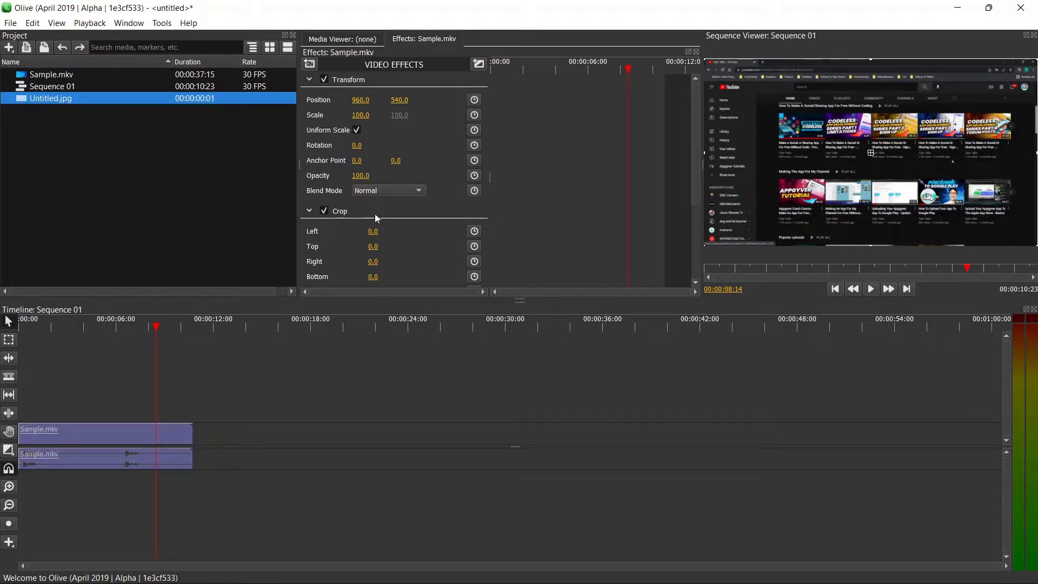
click(373, 231)
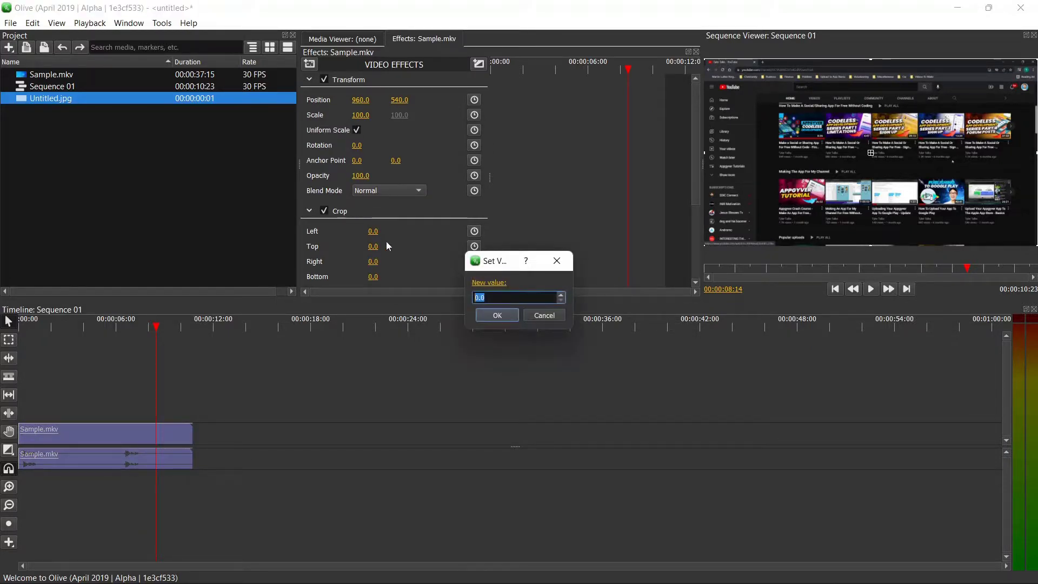
text(50)
click(486, 316)
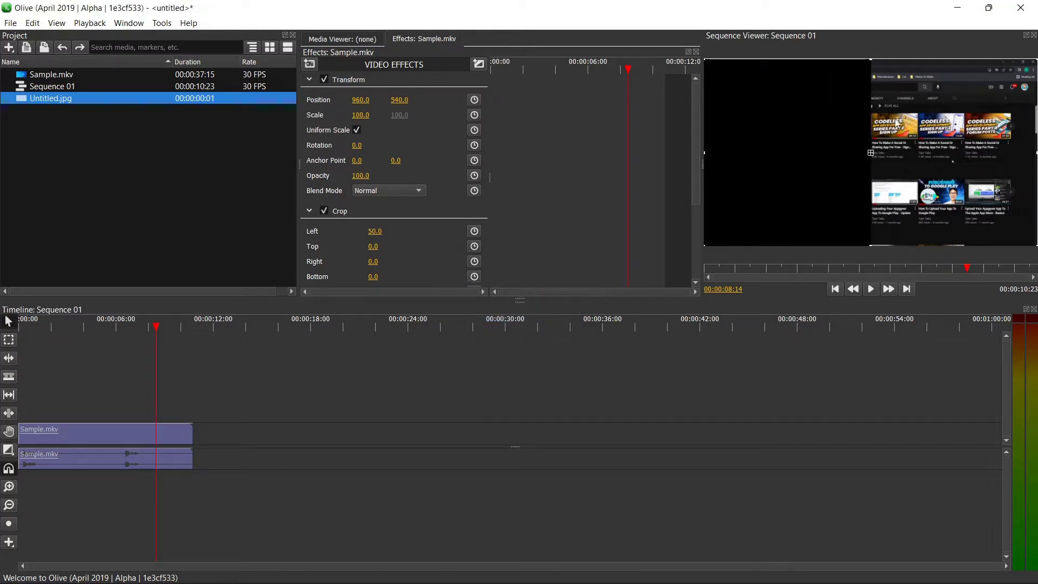
click(870, 289)
click(871, 288)
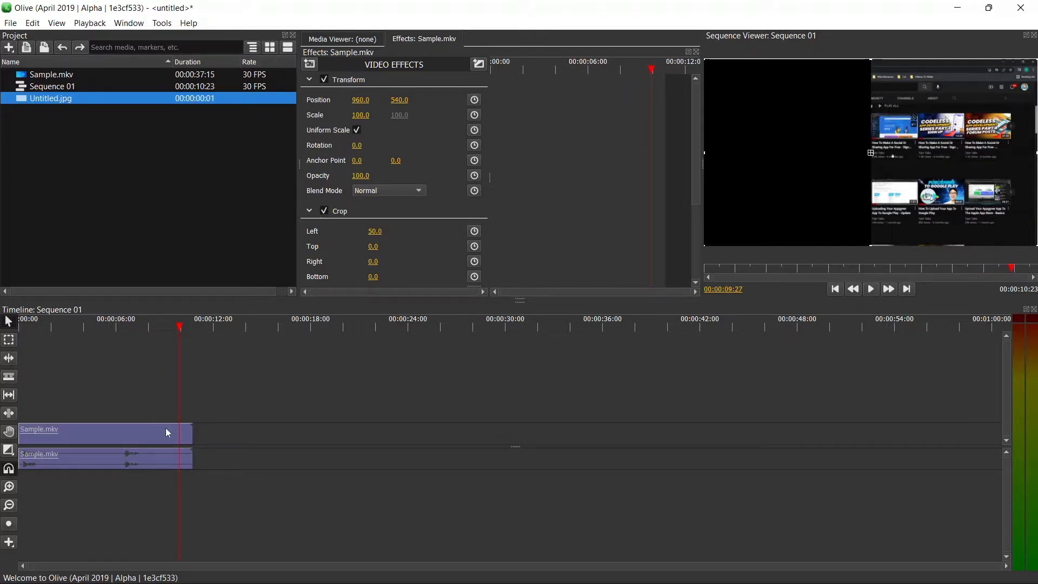
- Razor the Sample.mkv clips at 00:00:06:00
click(117, 326)
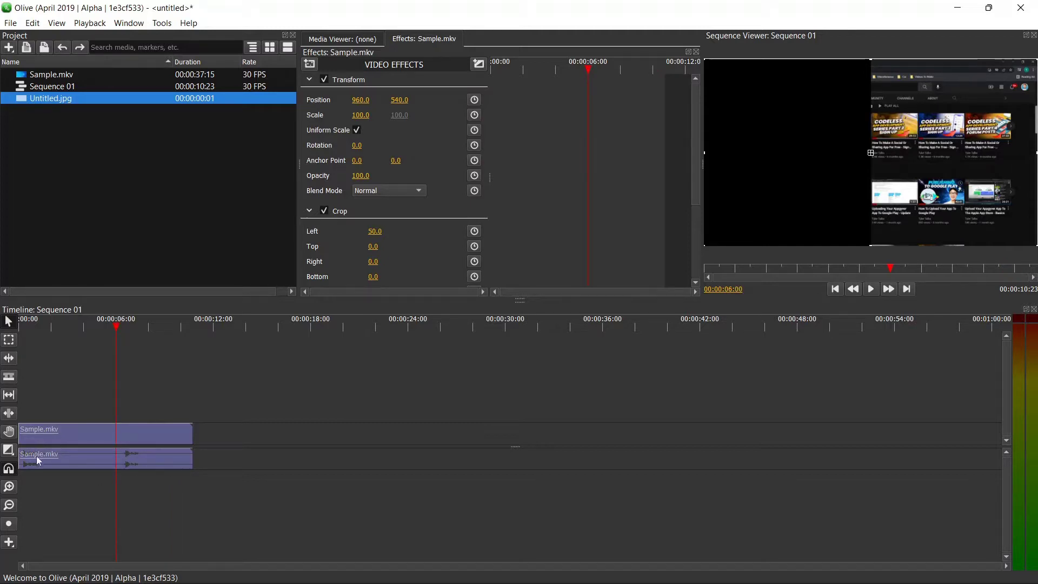
click(8, 376)
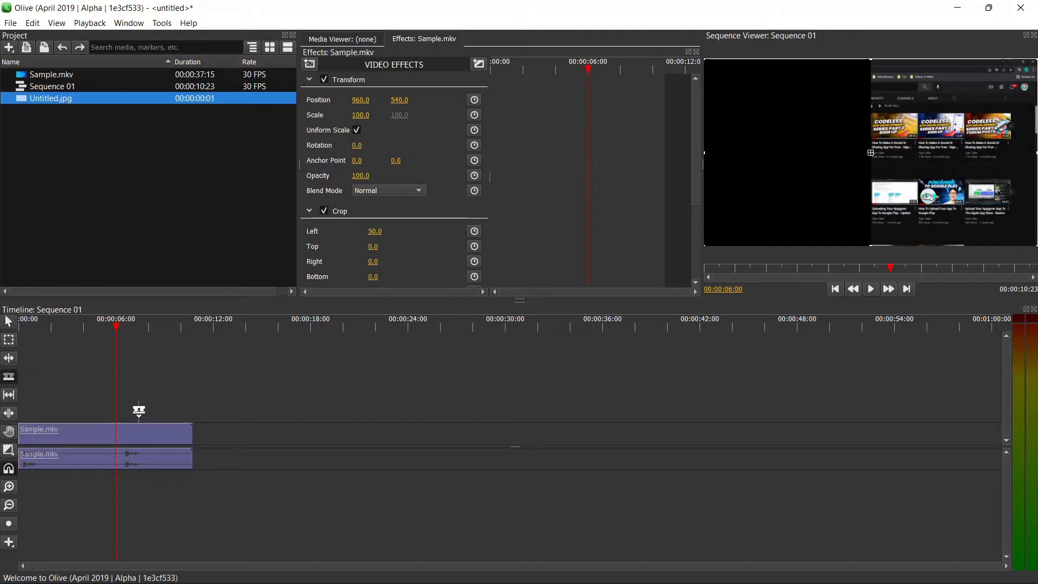
click(114, 430)
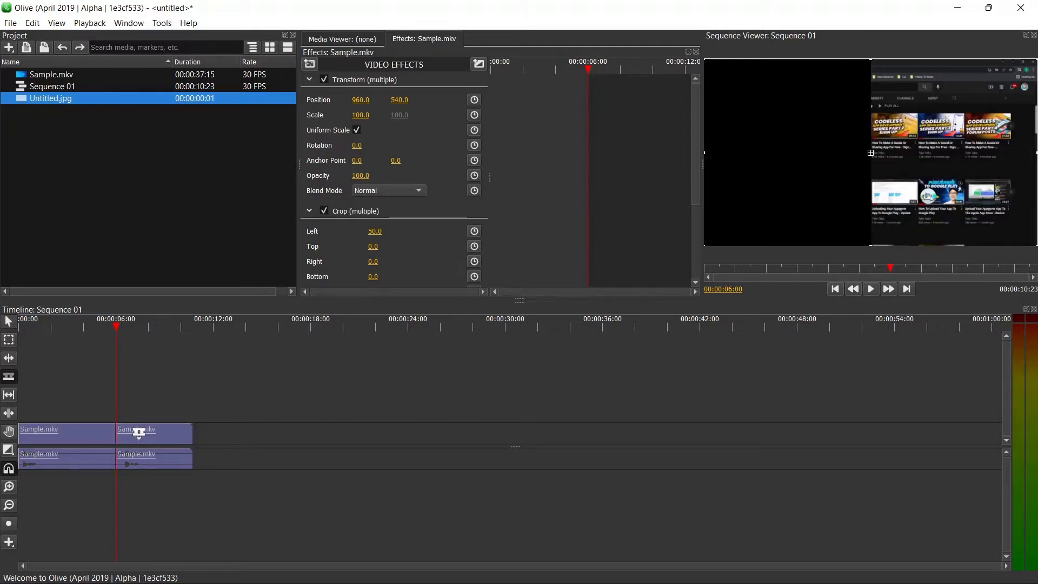
click(9, 322)
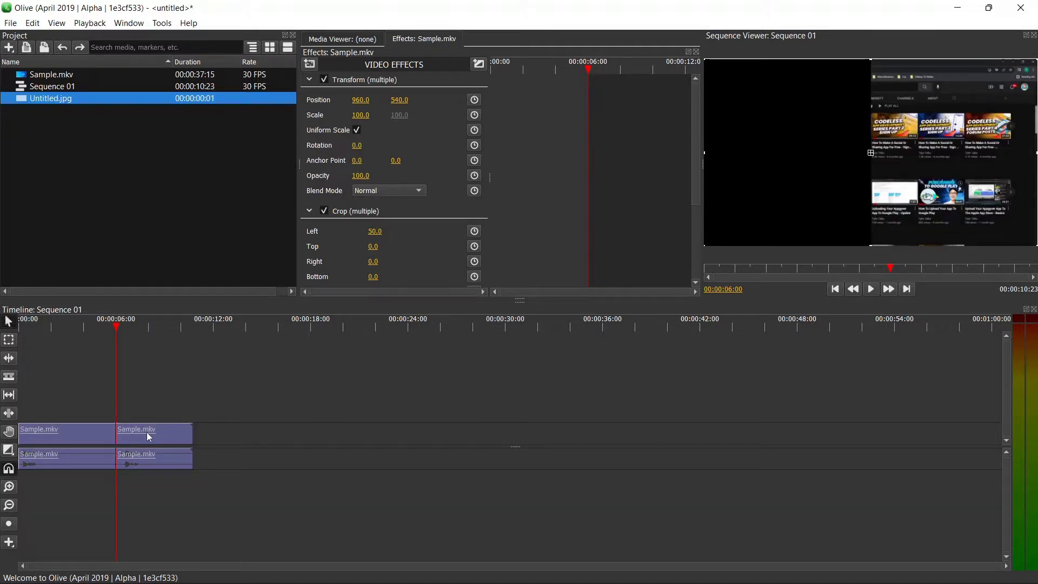
- Shift both pieces later, then move the second piece to about 18 seconds, leaving a gap
drag(147, 433, 218, 425)
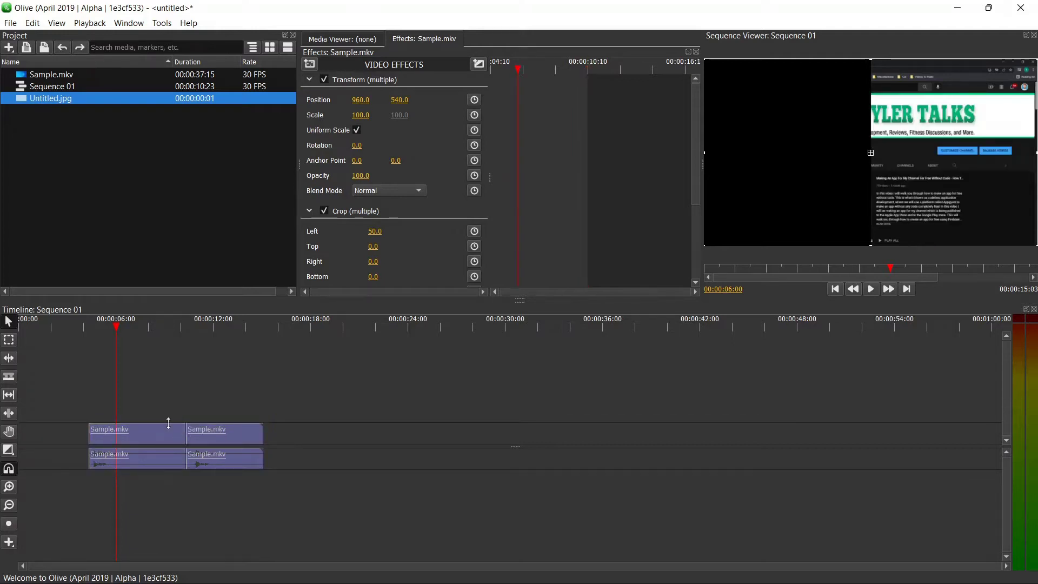
click(161, 387)
click(211, 431)
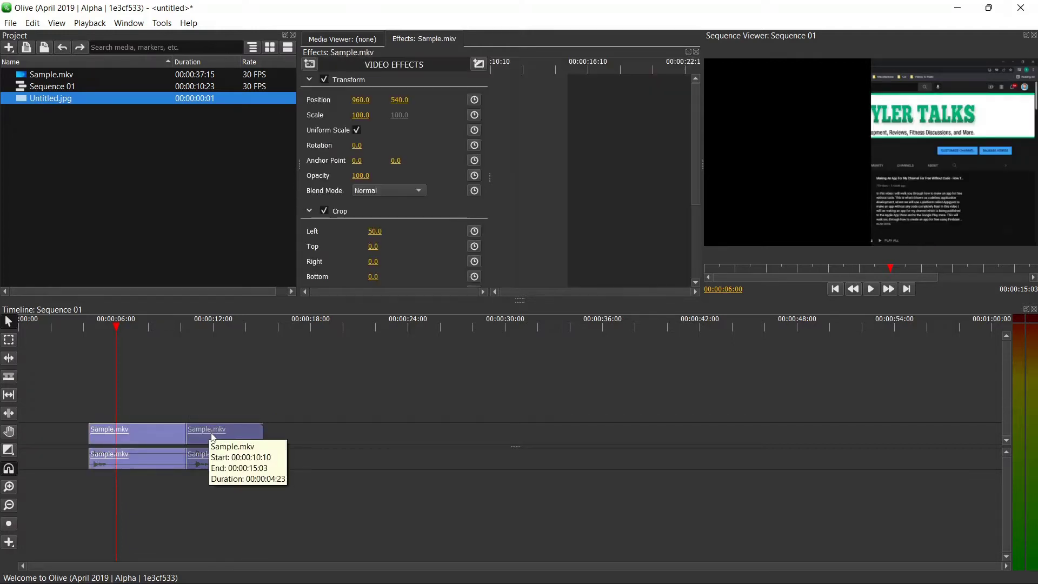
drag(213, 433, 339, 441)
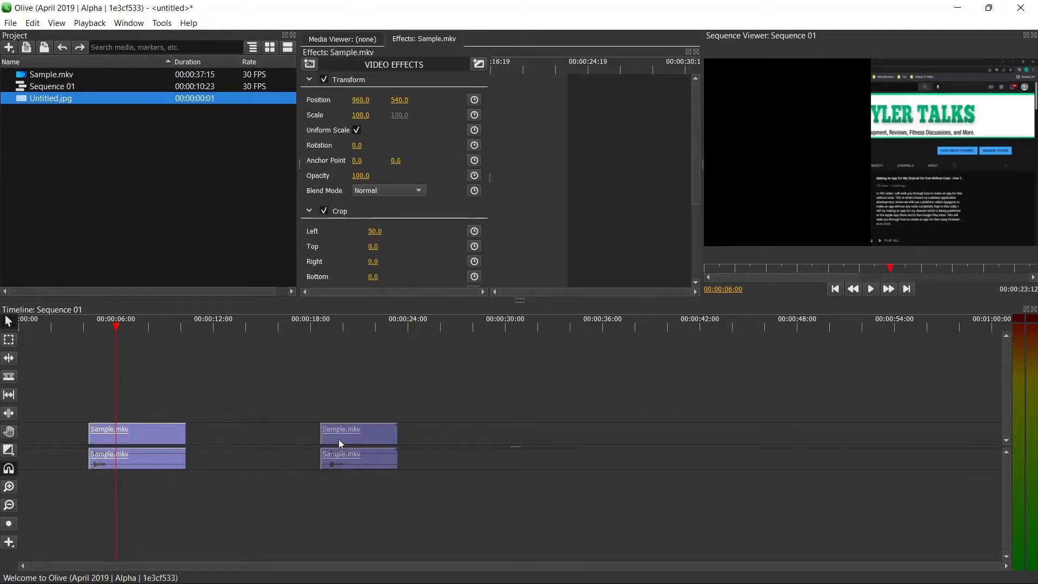
click(193, 386)
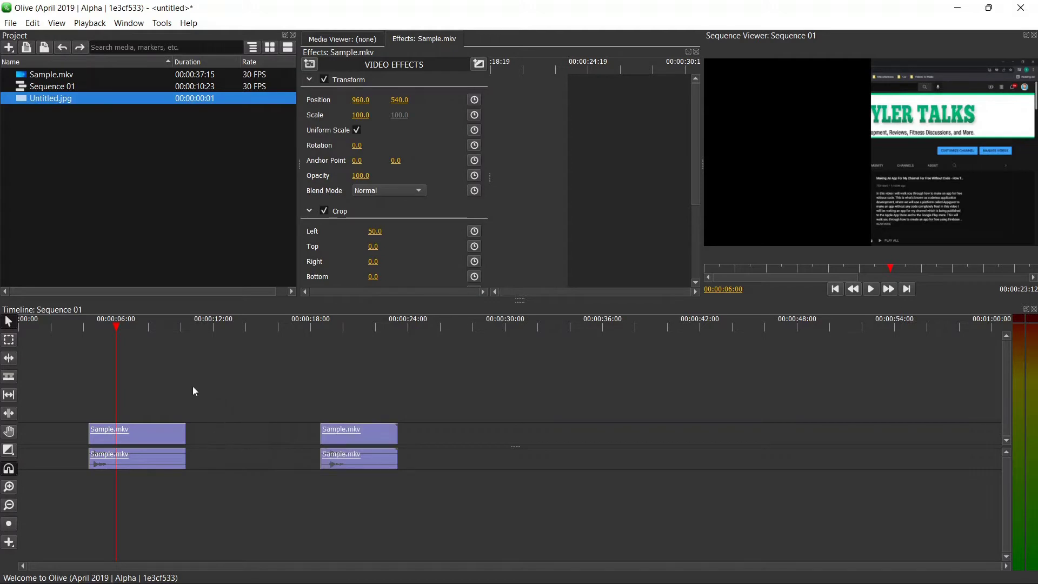
click(254, 327)
click(336, 325)
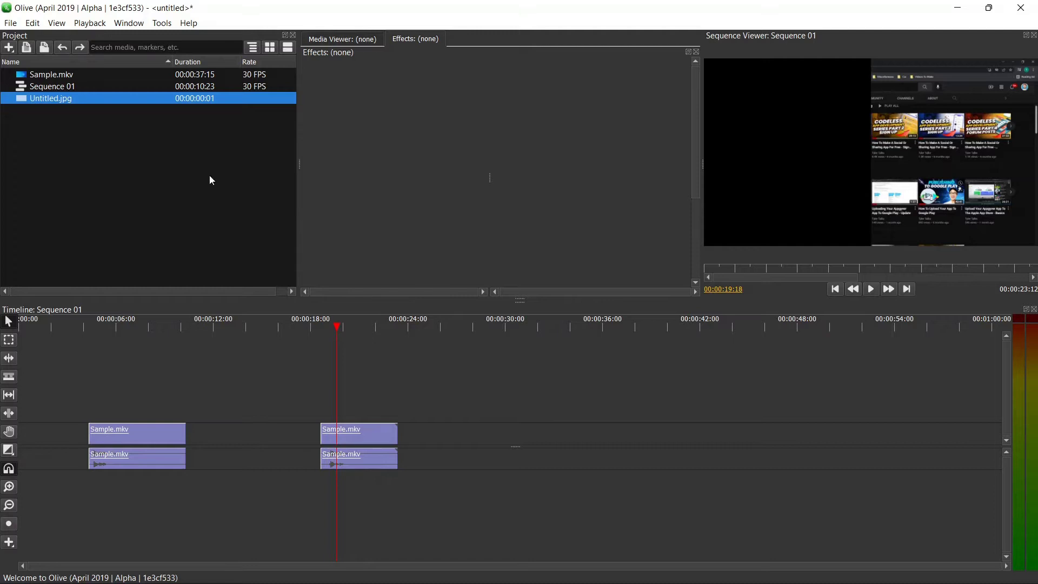
- Apply a Distort > Crop effect to the second Sample.mkv clip, then deselect it
click(355, 436)
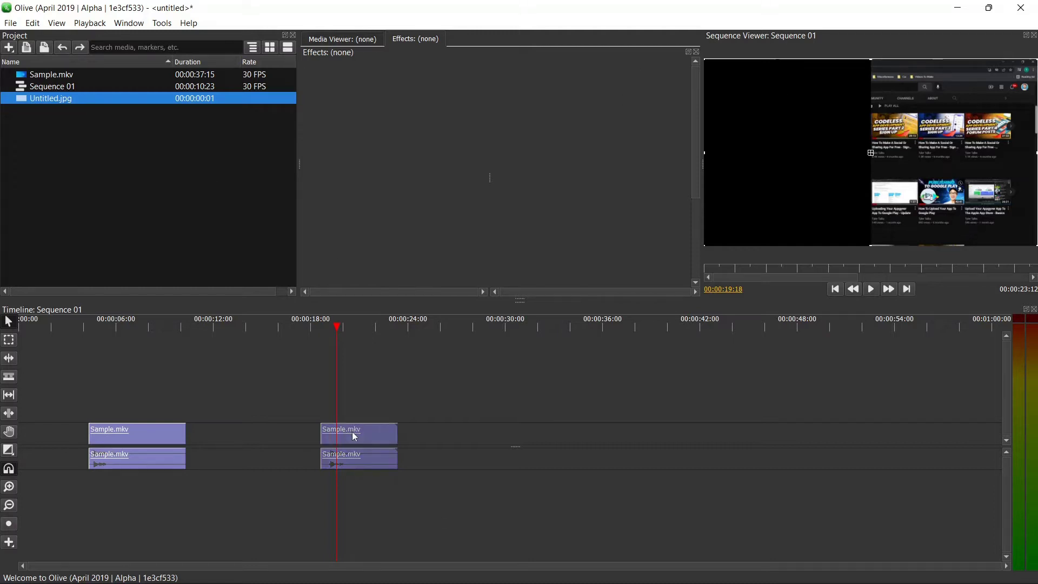
click(309, 64)
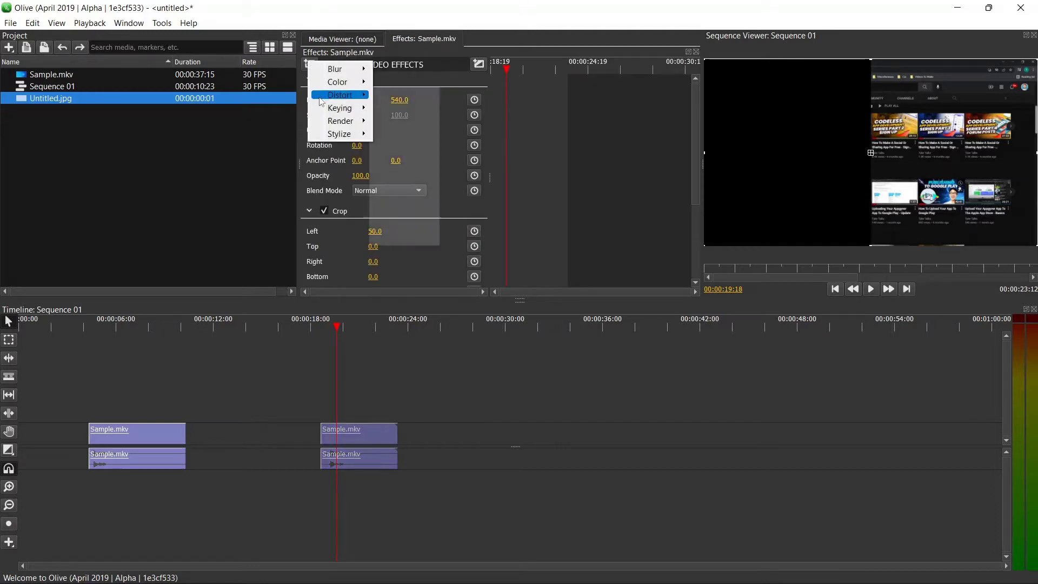
mouse_move(321, 101)
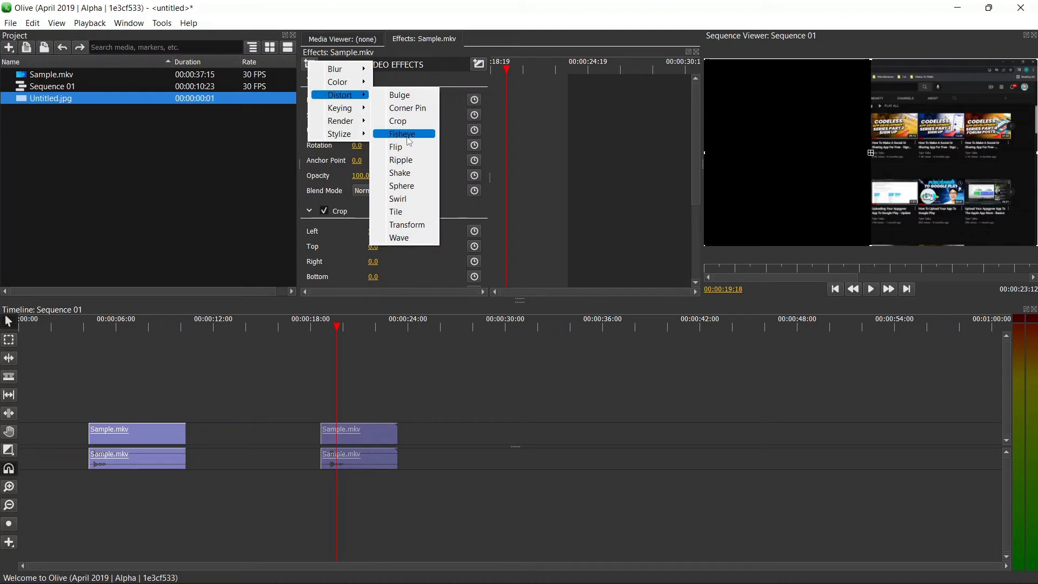
click(398, 121)
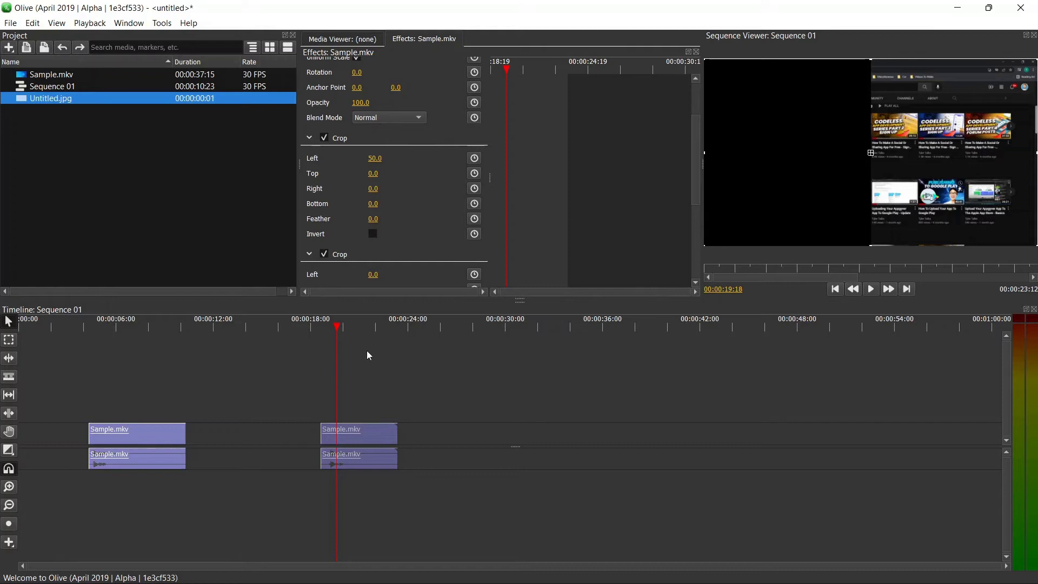
scroll(365, 123, up, 3)
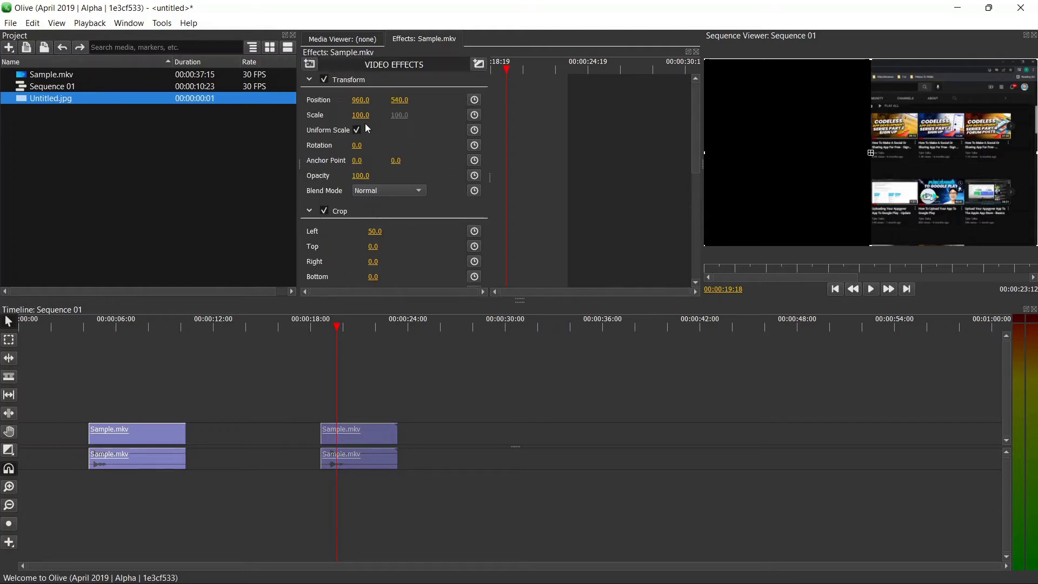
click(308, 65)
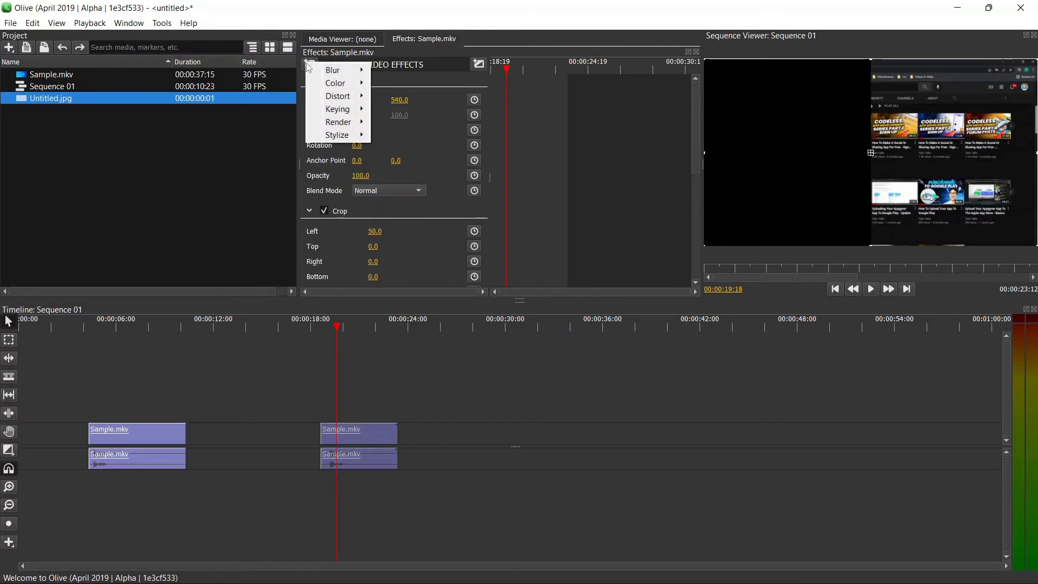
mouse_move(338, 101)
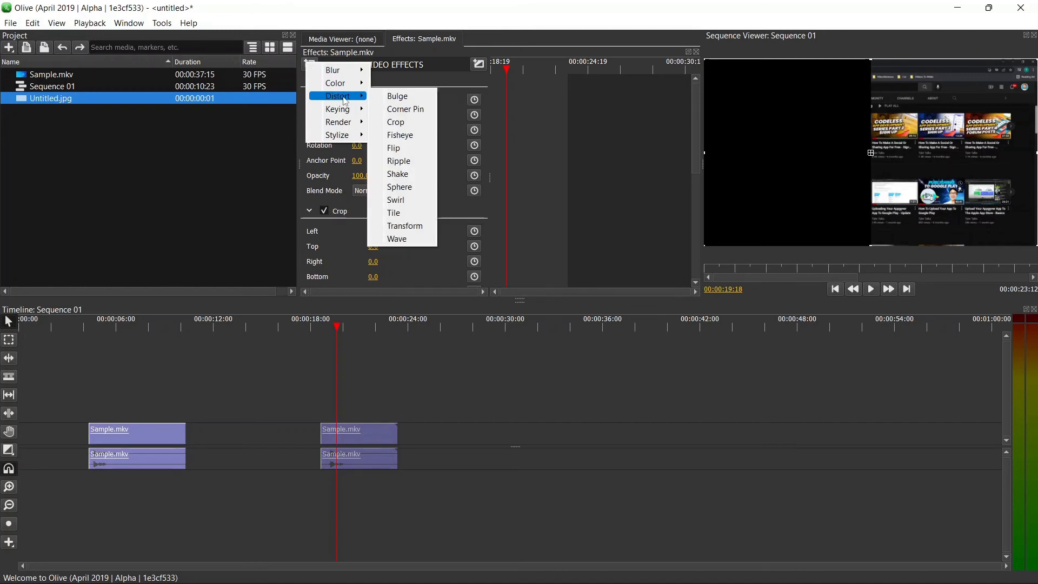
click(276, 362)
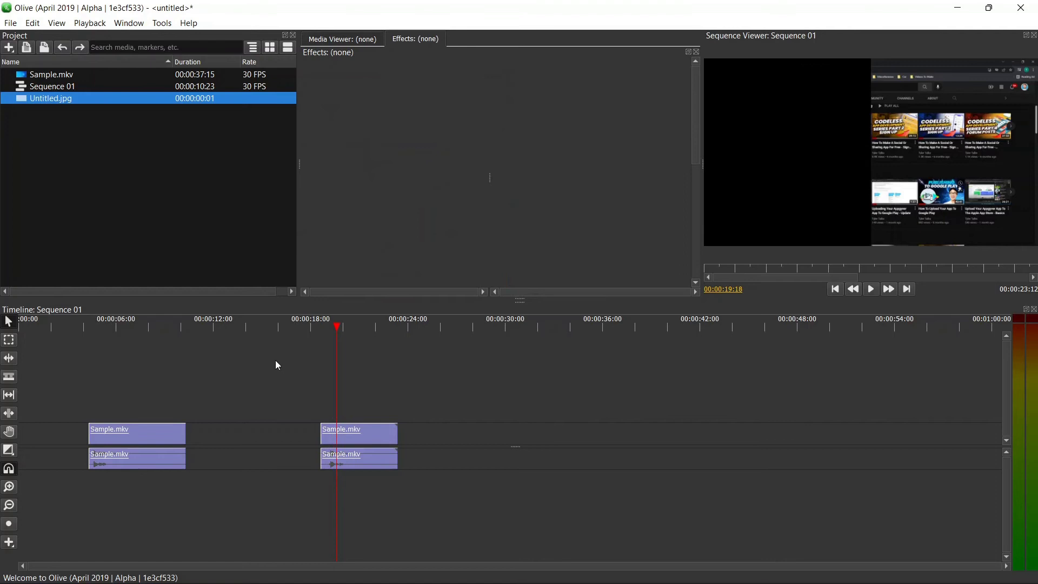